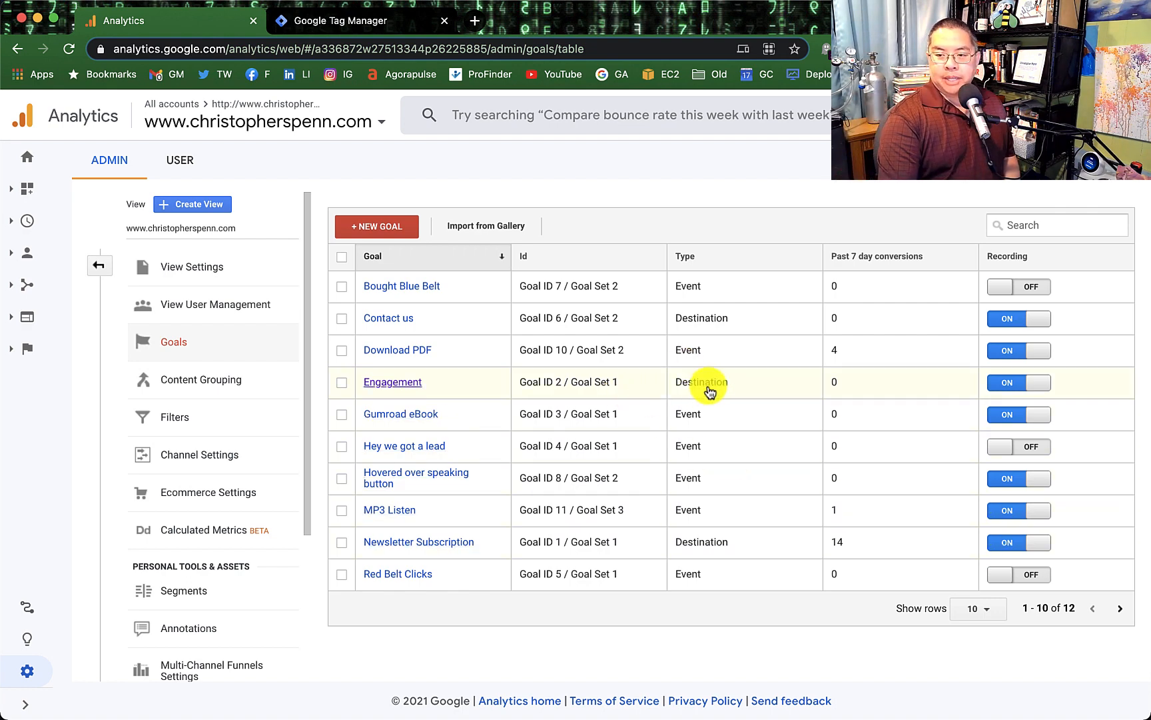
# Step: Open the Engagement goal, rename it Amazon Click, and change its type to Event
pyautogui.click(417, 386)
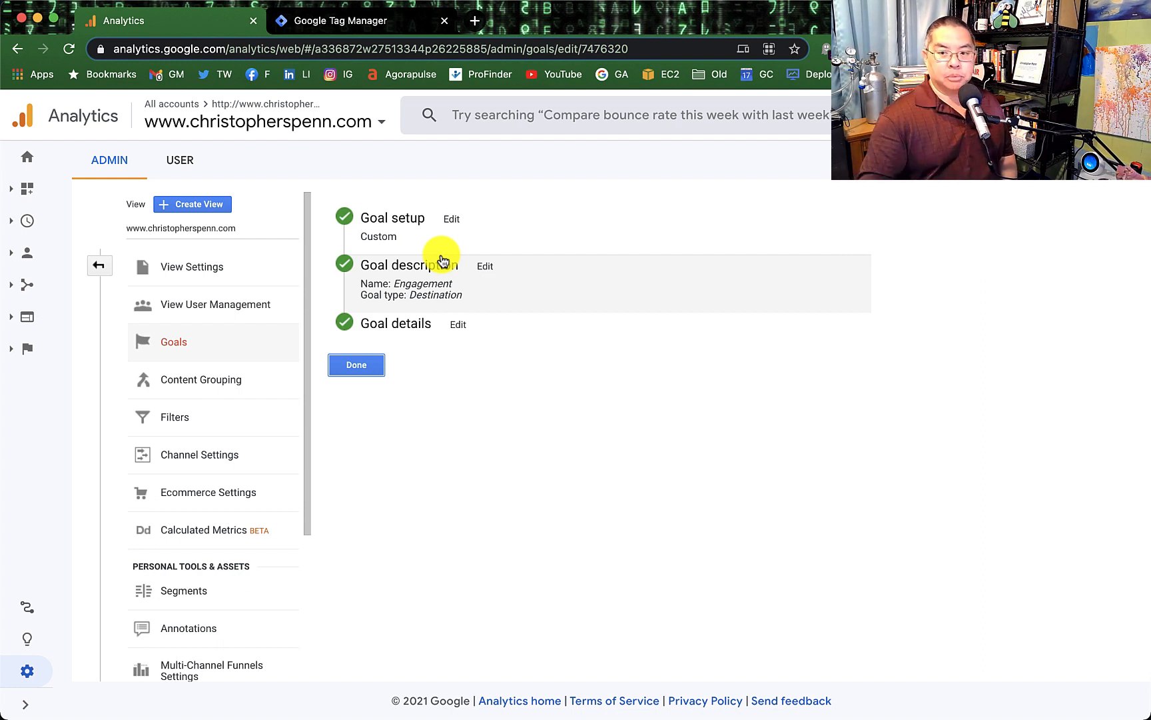
pyautogui.click(475, 277)
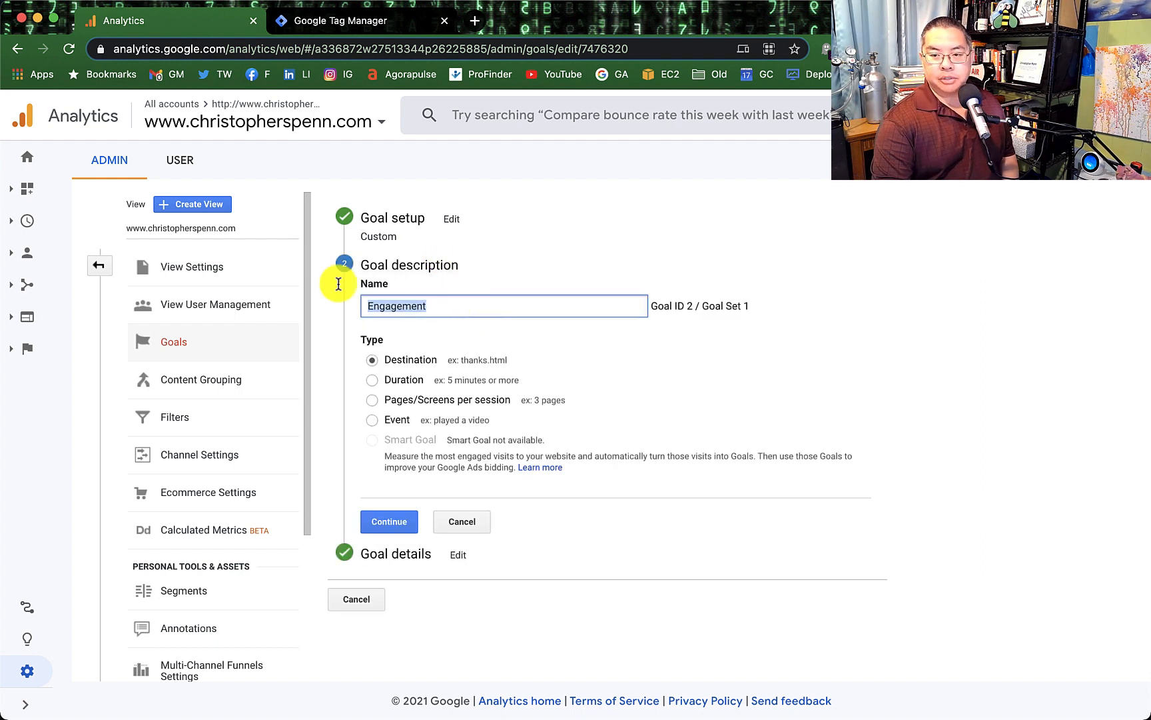
pyautogui.write('Amazon Click')
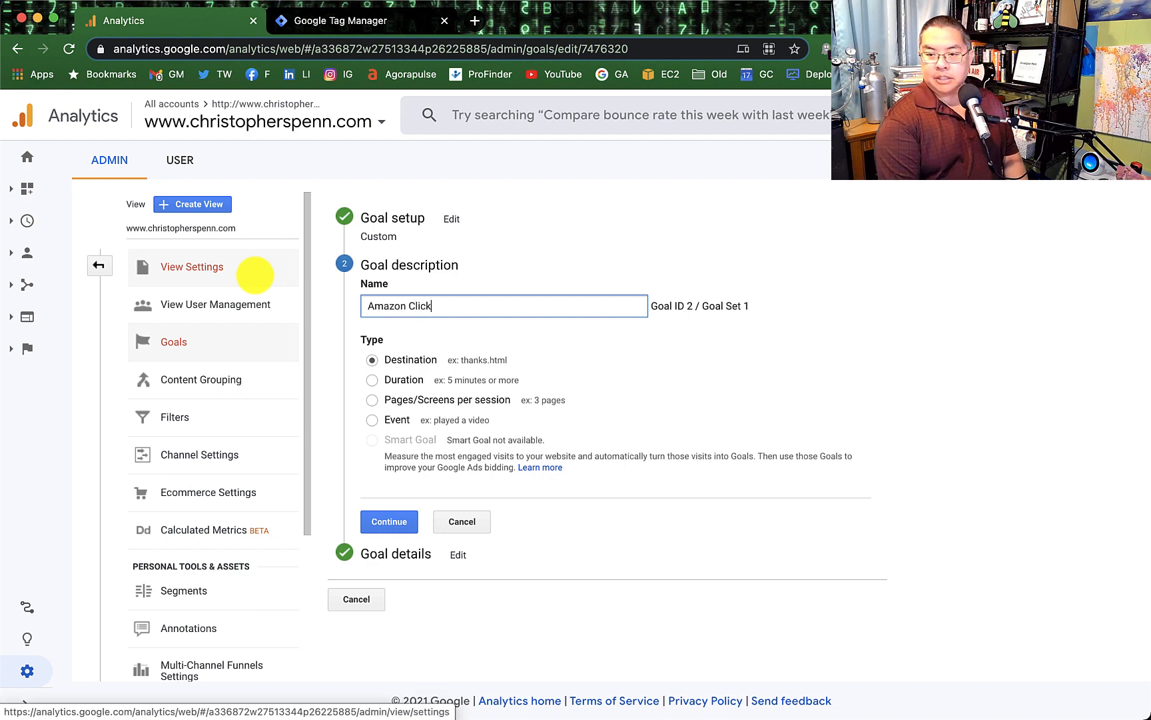
pyautogui.click(371, 421)
pyautogui.click(403, 521)
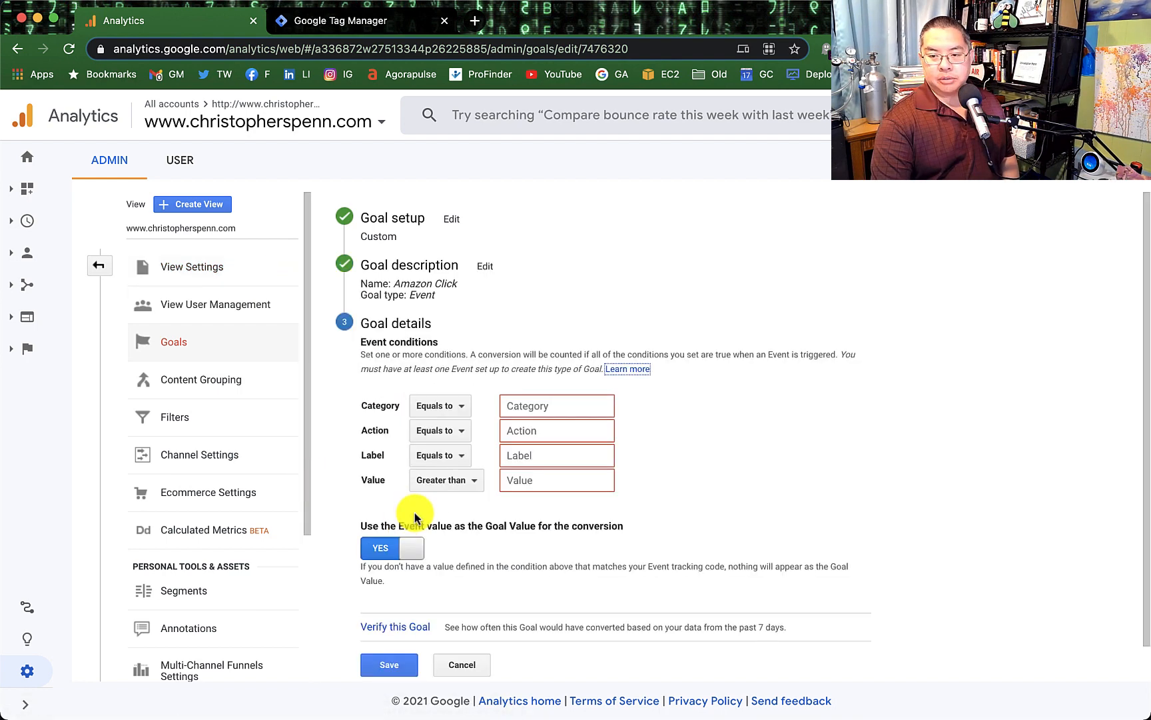
# Step: Set the goal's event conditions to category equals amazon and action equals click, and save the goal
pyautogui.click(513, 407)
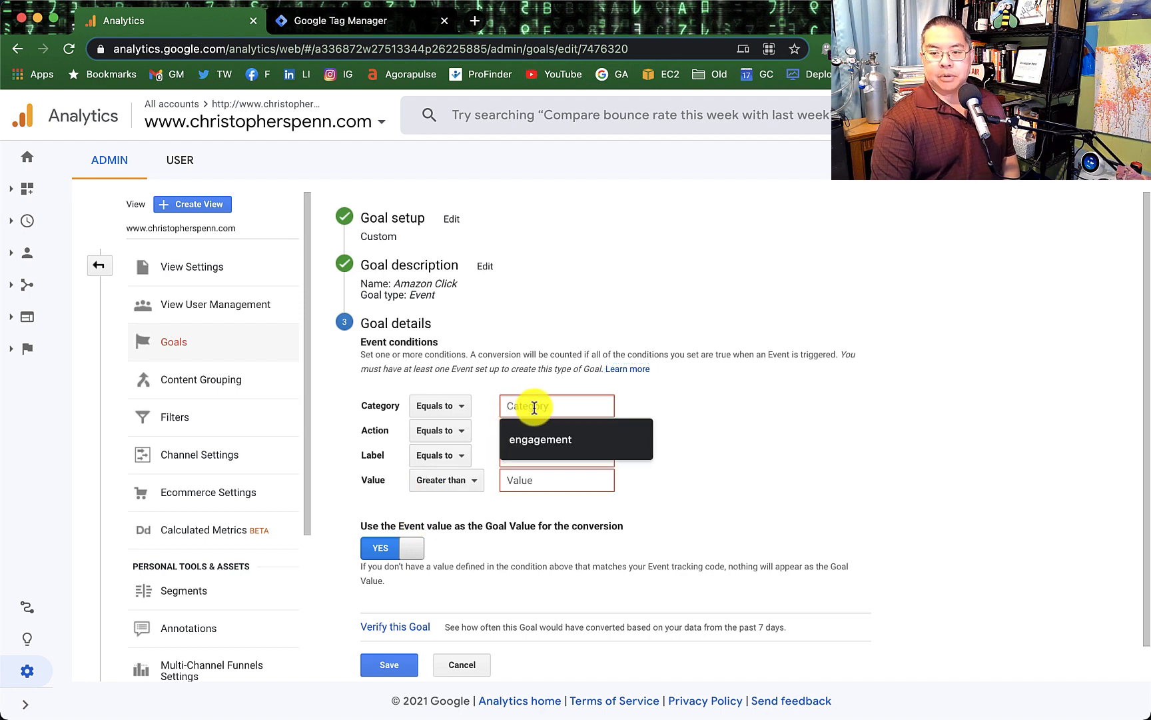
pyautogui.write('amazo')
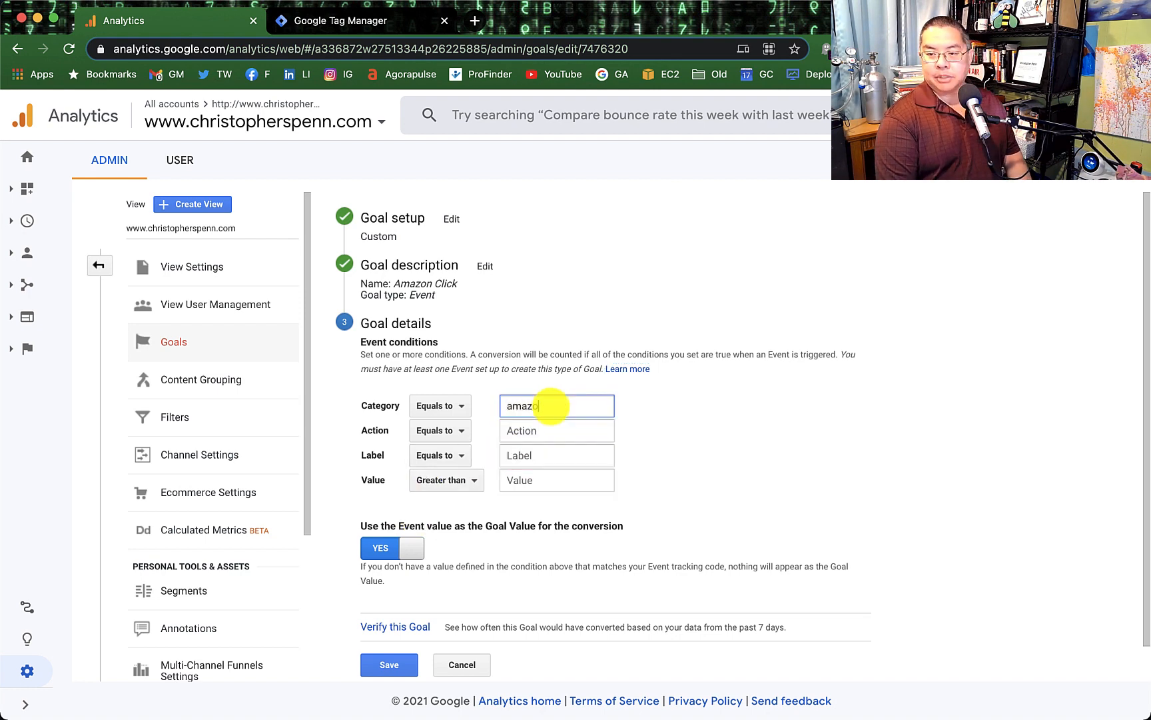
pyautogui.write('n')
pyautogui.click(562, 429)
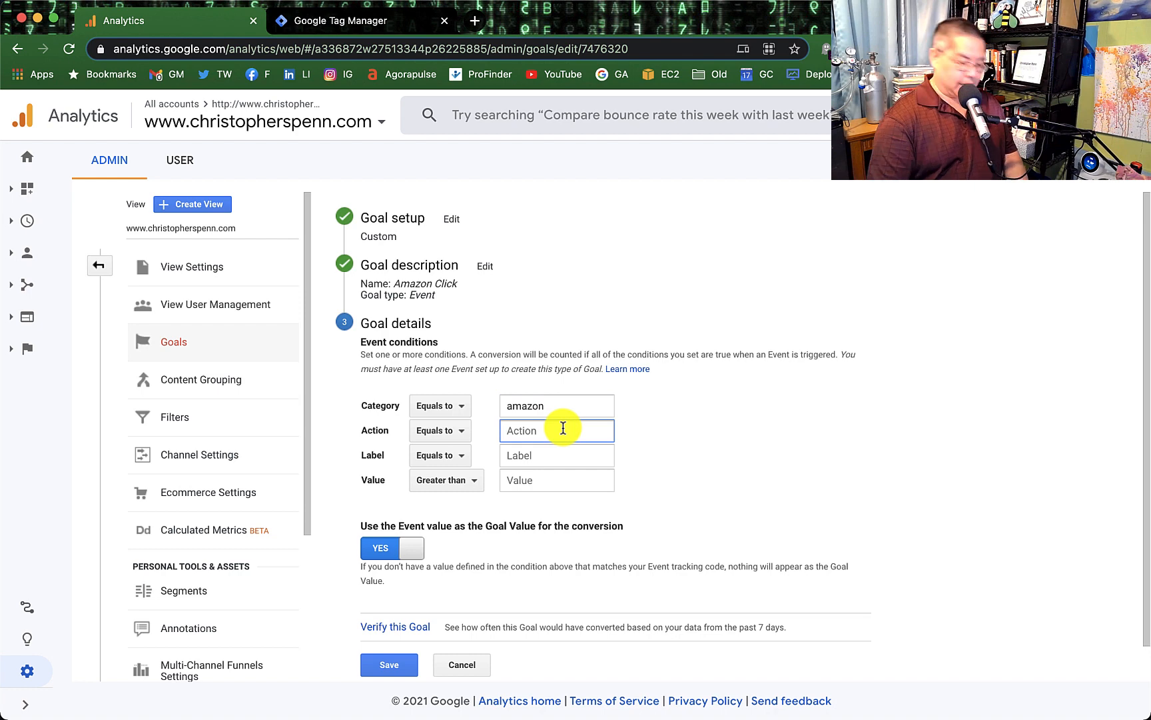
pyautogui.write('click')
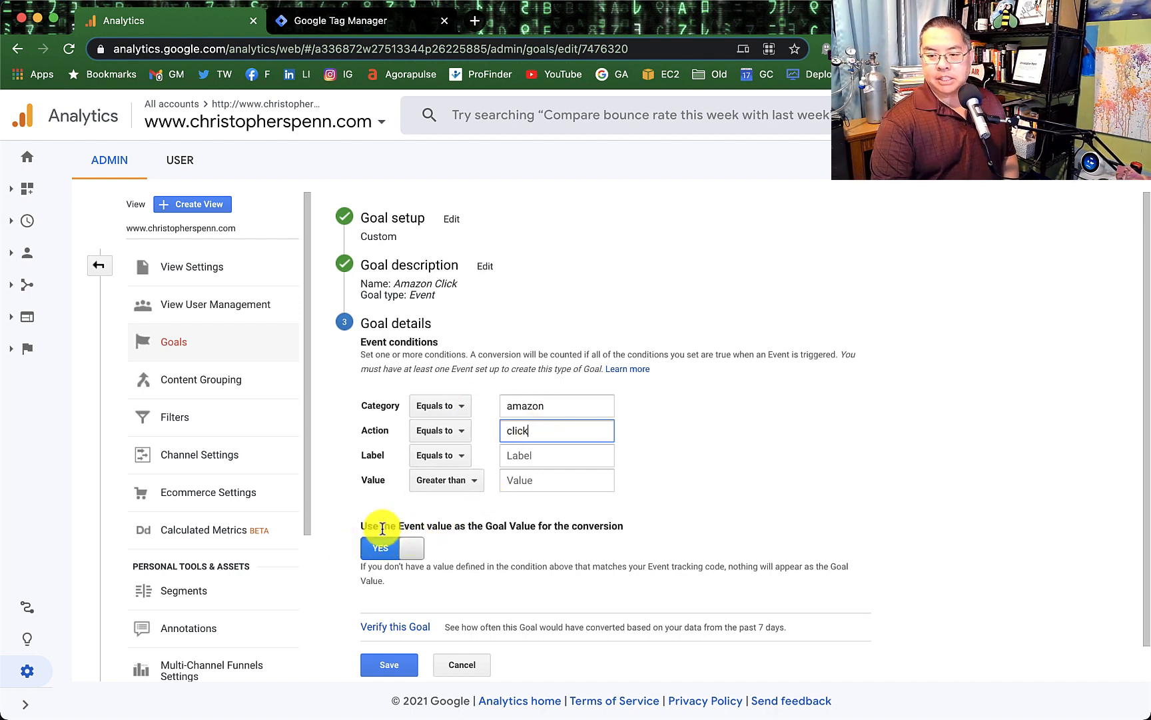
pyautogui.scroll(-1, 393, 566)
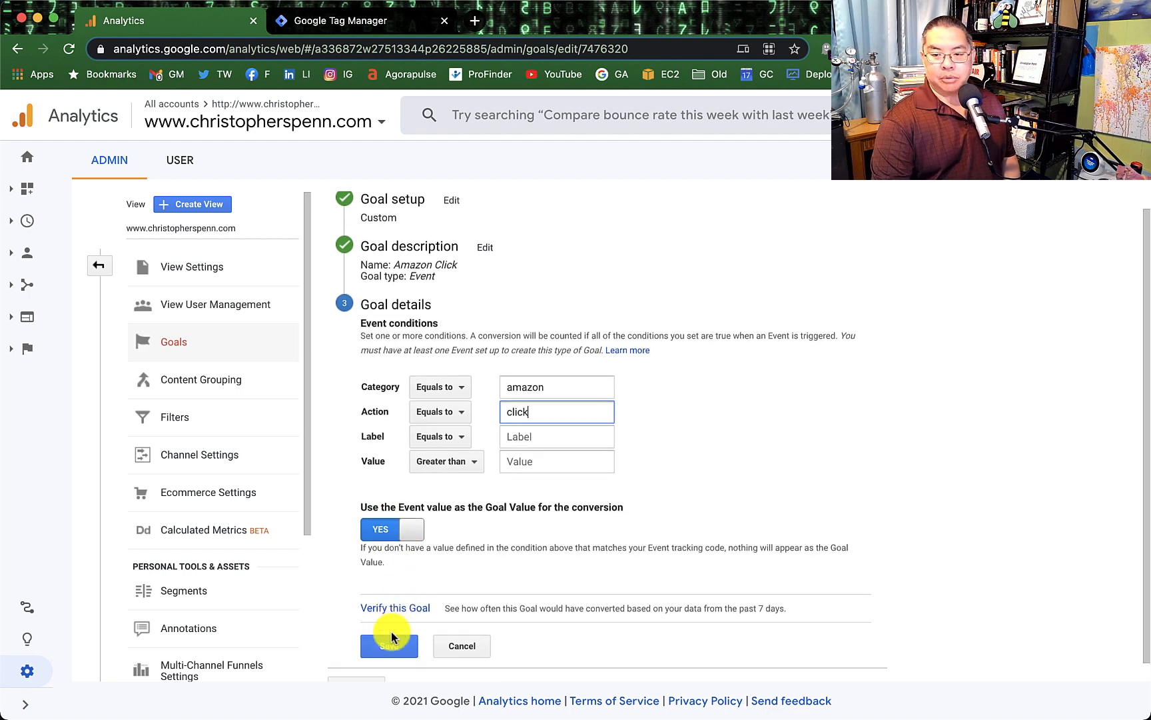
pyautogui.click(393, 644)
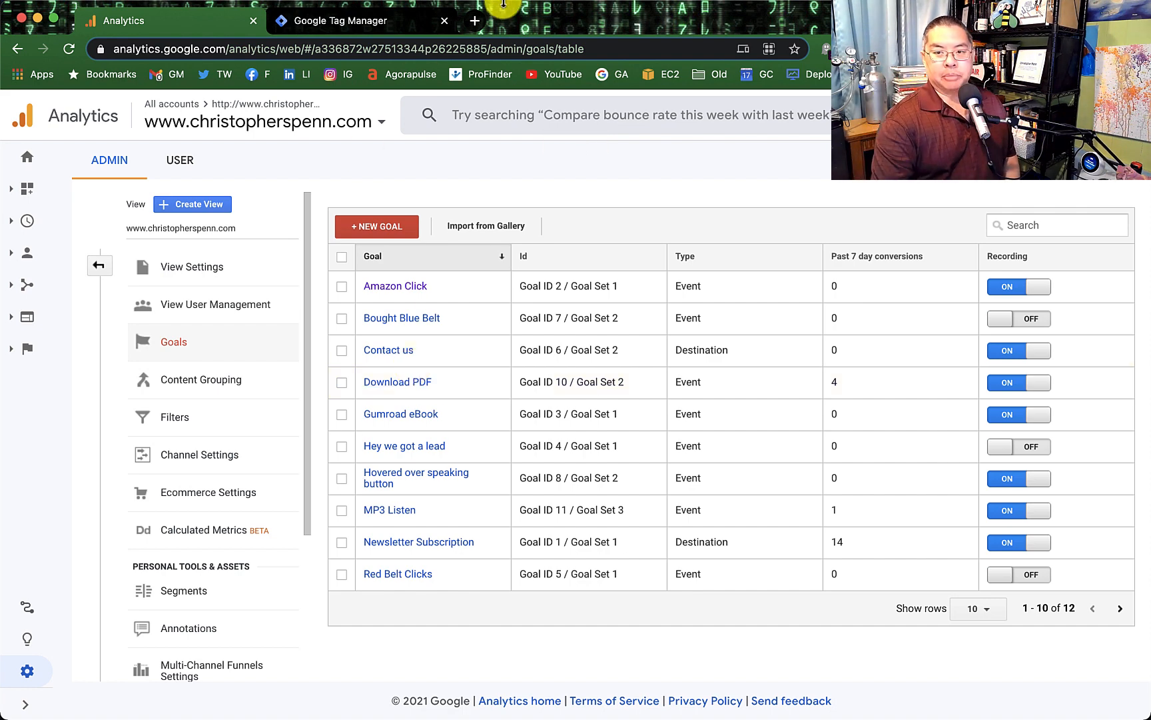
# Step: Switch to Google Tag Manager and open the workspace's list of triggers
pyautogui.click(373, 22)
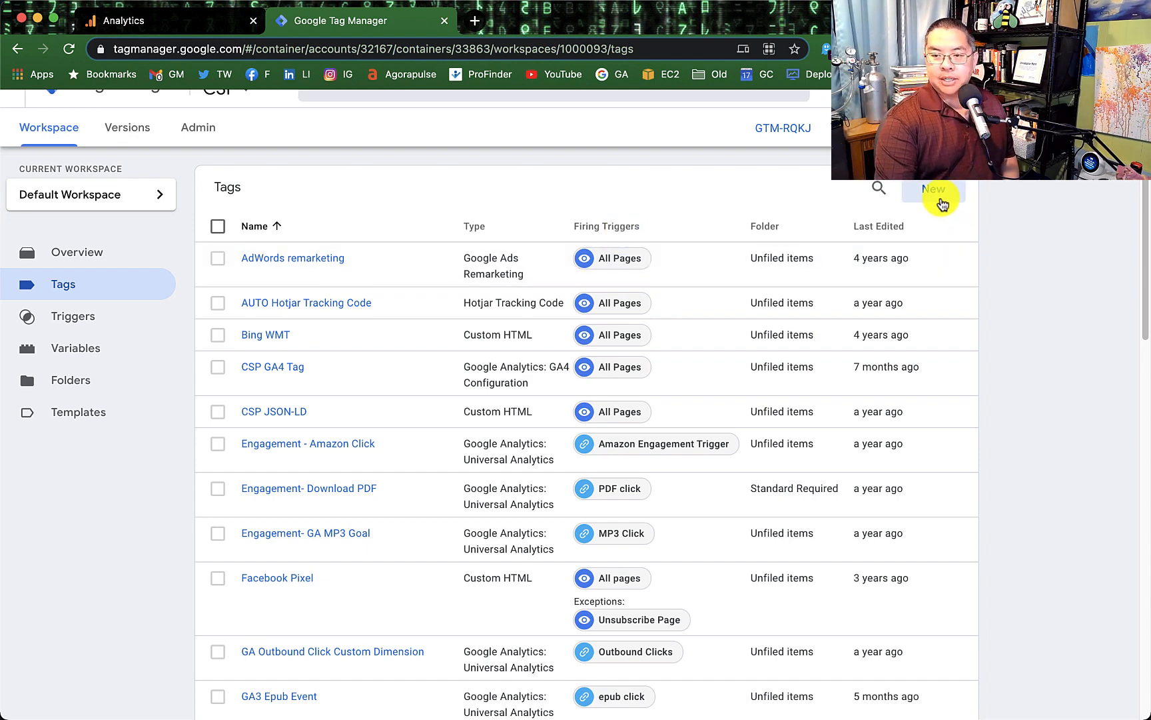
pyautogui.click(116, 320)
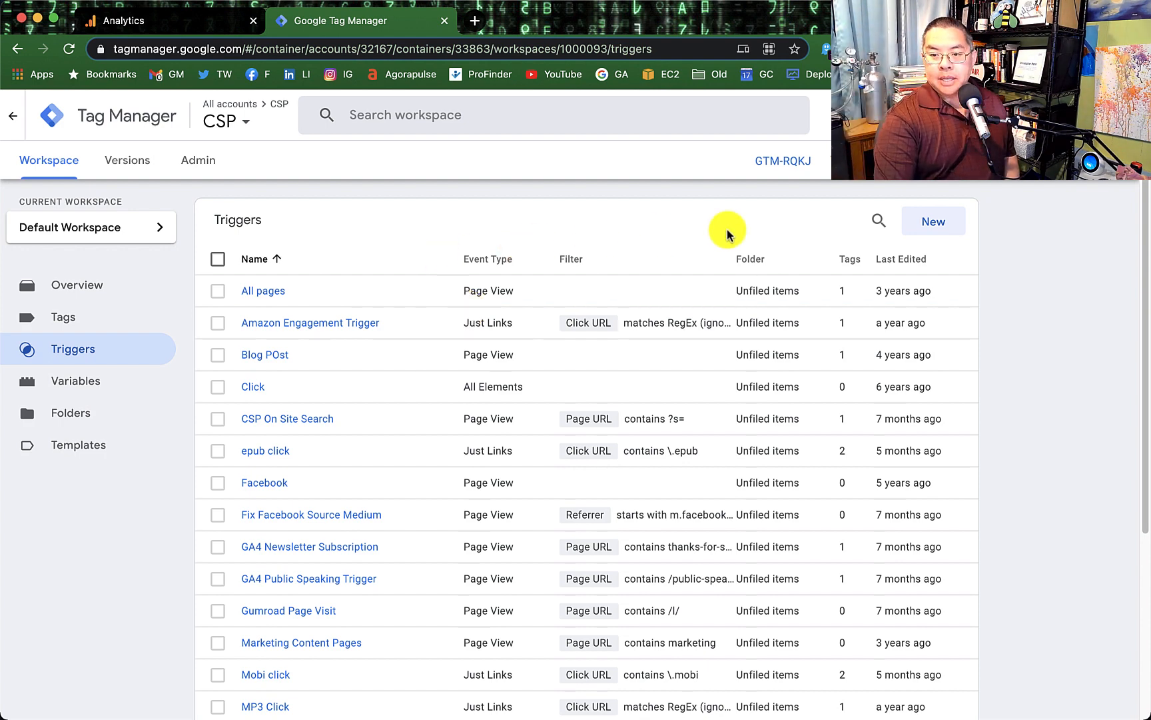
# Step: Try to delete the Amazon Engagement Trigger
pyautogui.click(224, 326)
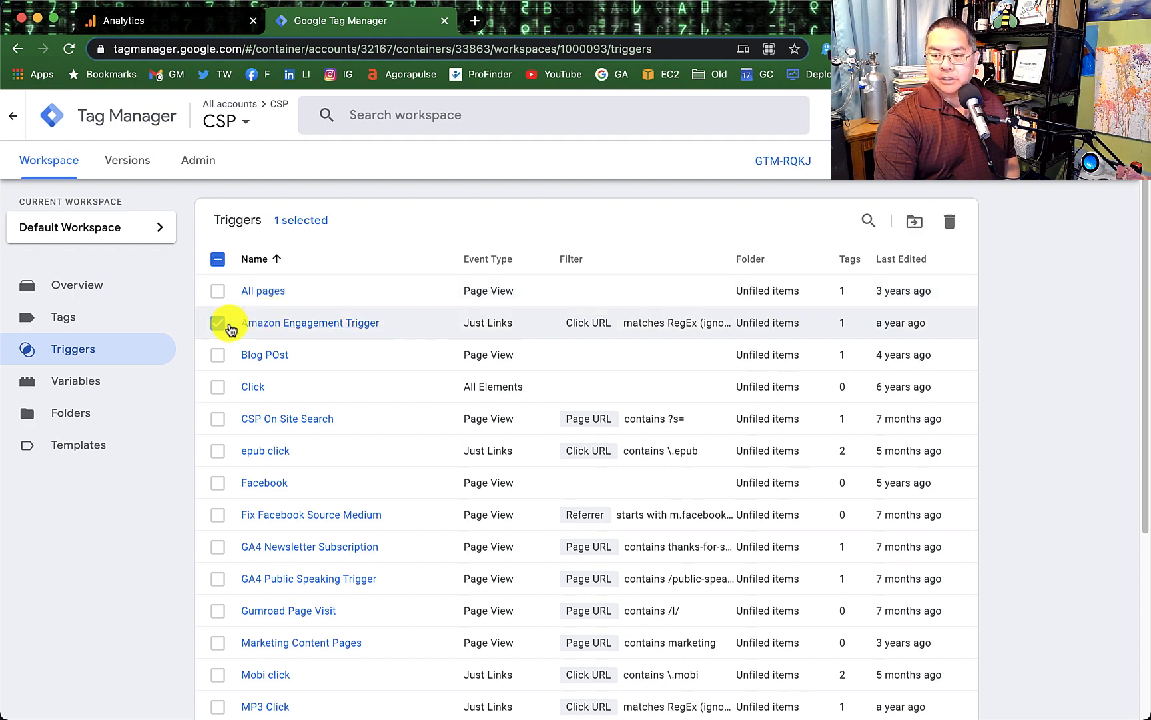
pyautogui.click(949, 222)
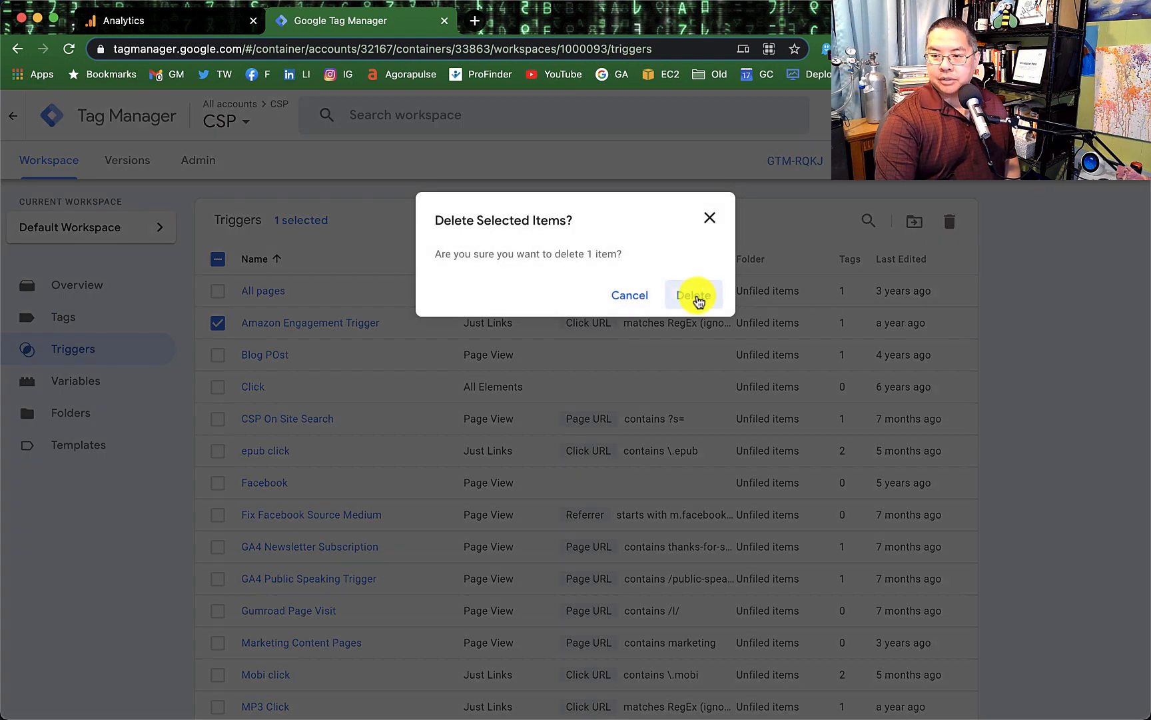
pyautogui.click(694, 296)
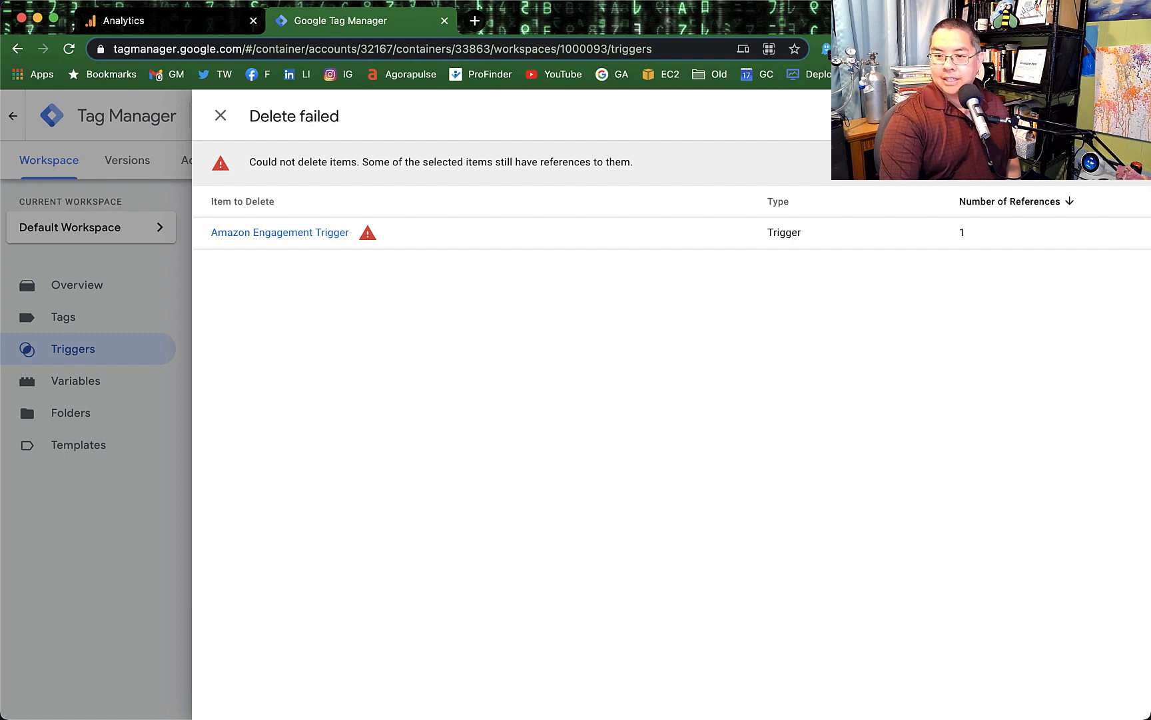
pyautogui.click(217, 115)
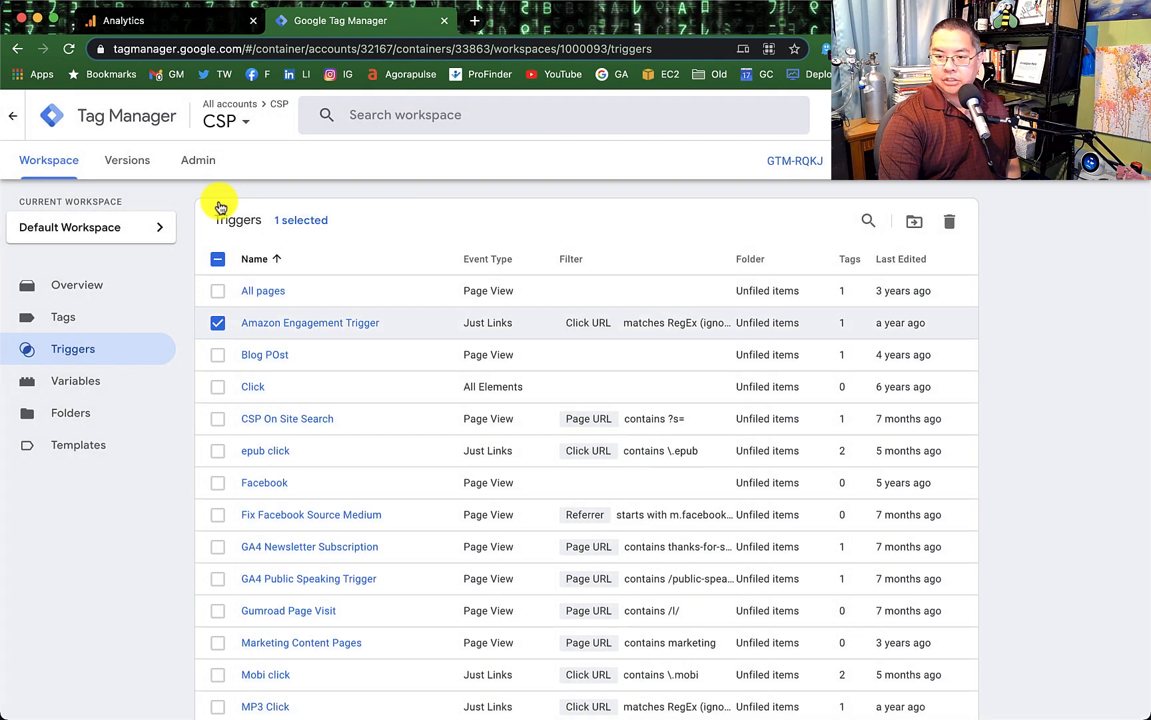
# Step: Open the Amazon Engagement Trigger's configuration for editing, with Click URL chosen as the variable of its firing condition
pyautogui.click(290, 327)
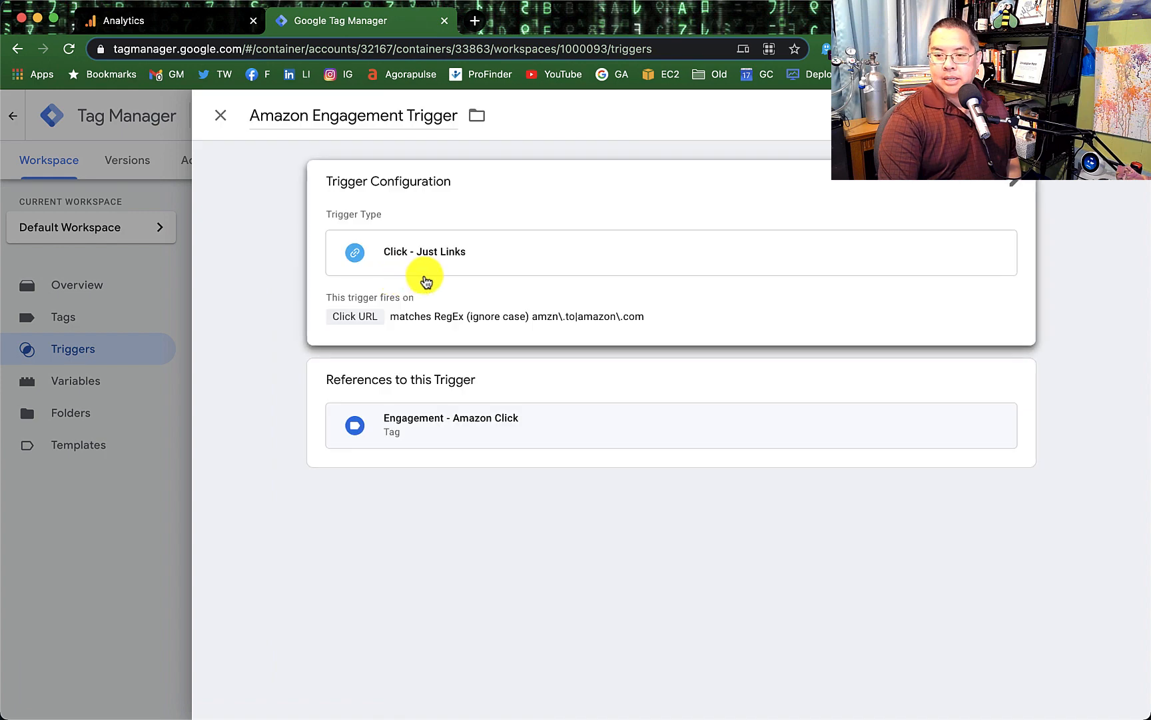
pyautogui.click(684, 271)
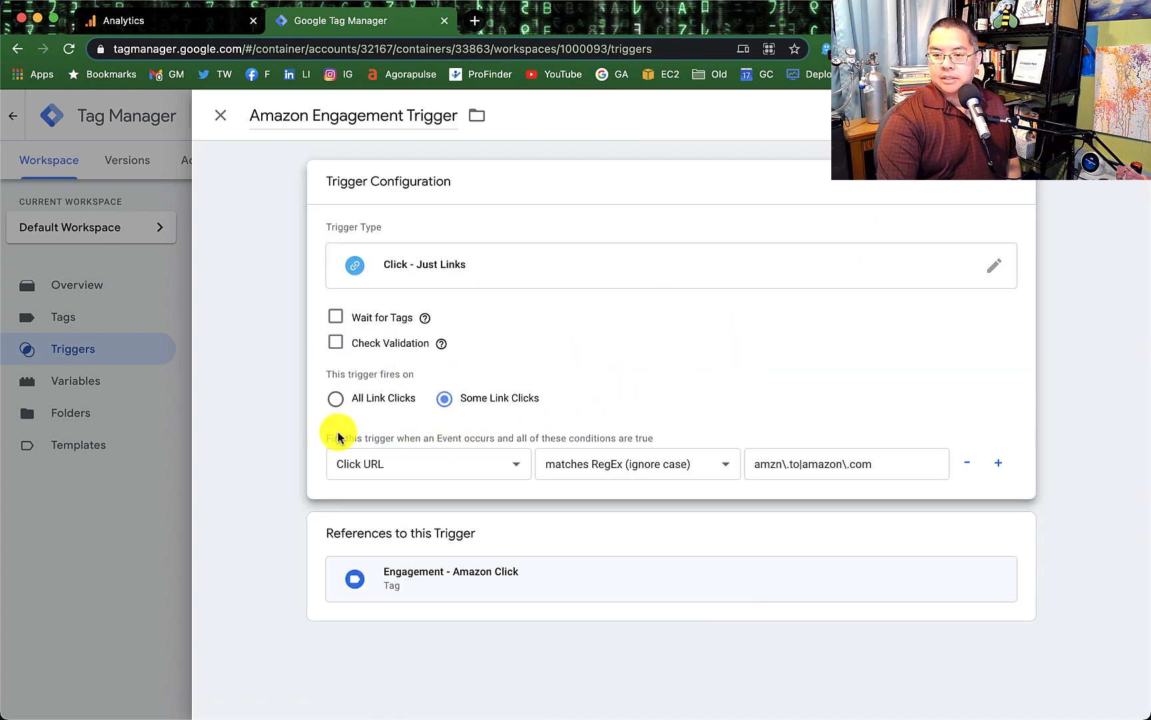
pyautogui.click(383, 466)
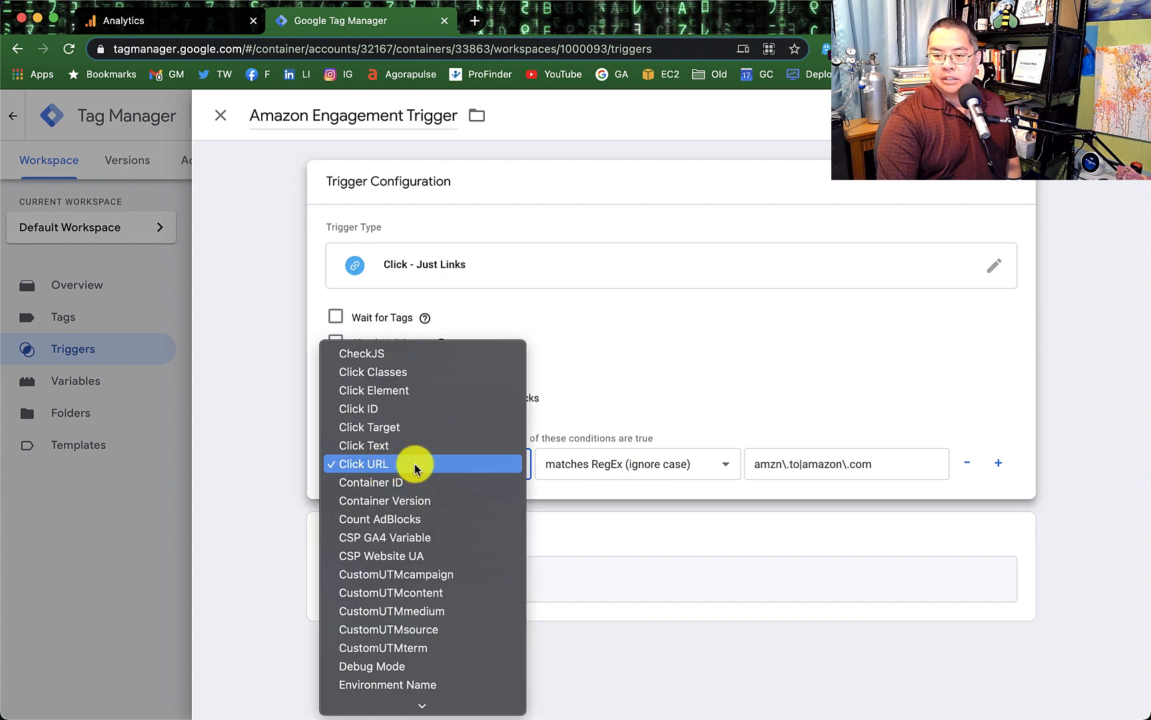
pyautogui.click(385, 467)
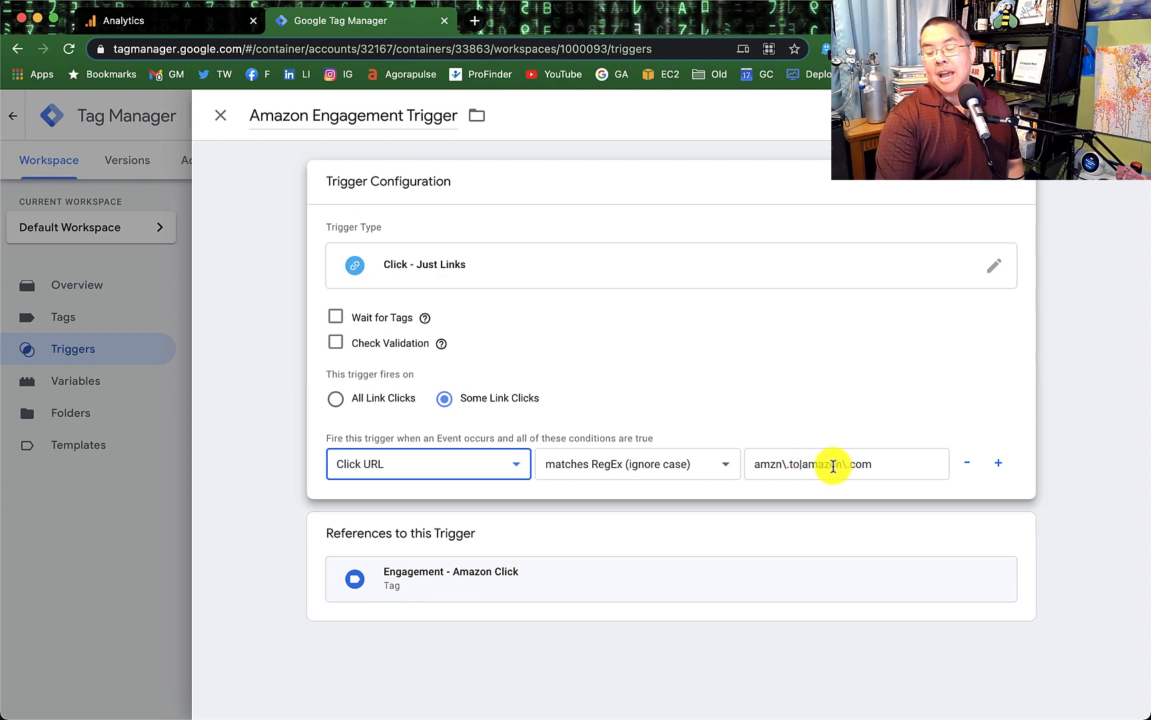
# Step: Set the trigger's Click URL RegEx (ignore case) pattern to amzn|amazon\.com and save the trigger
pyautogui.tripleClick(766, 465)
pyautogui.write('am')
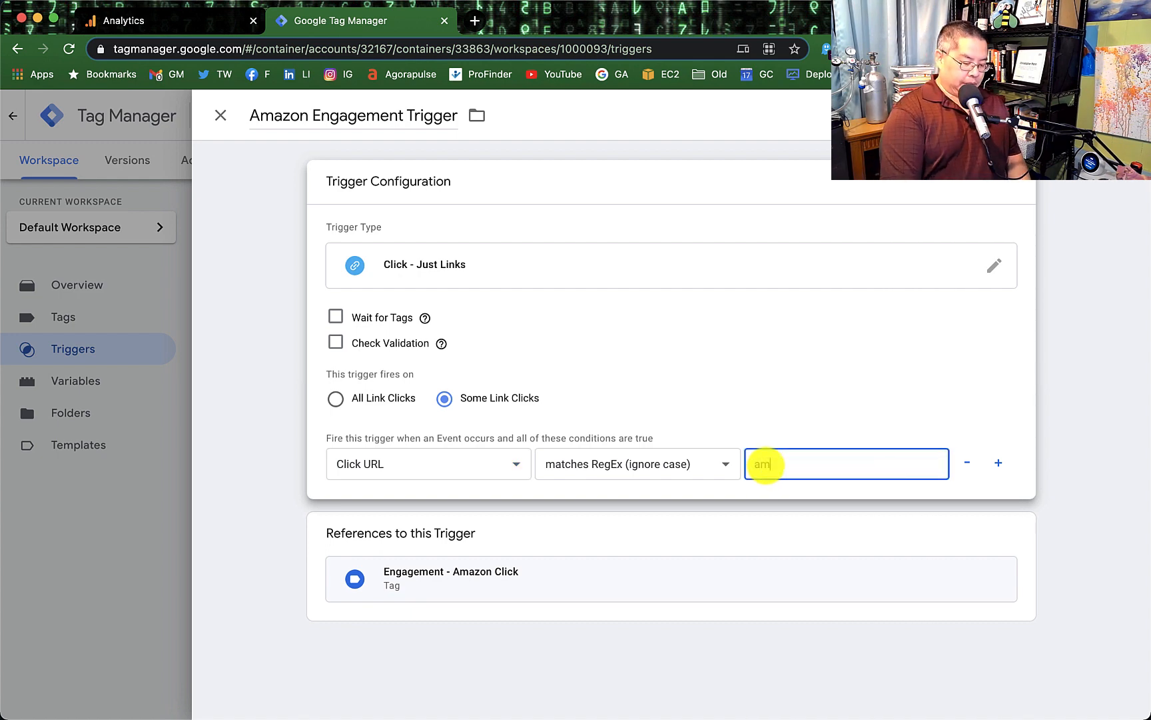
pyautogui.write('zn|amazon')
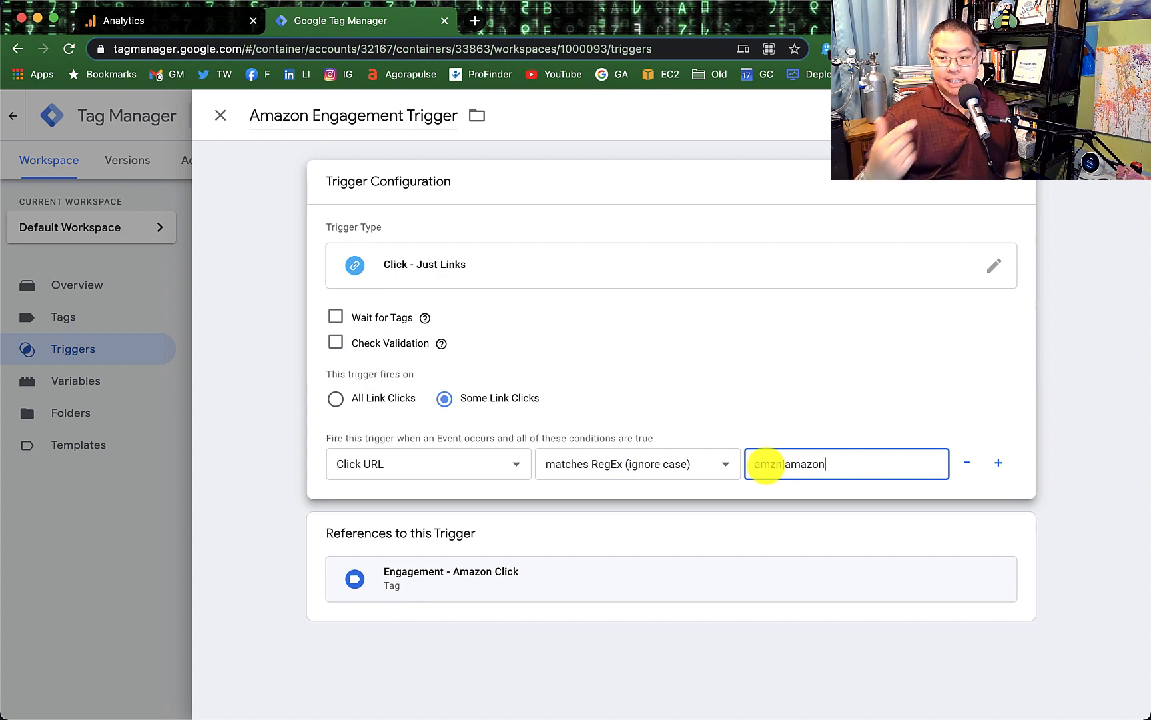
pyautogui.write('\\.cv')
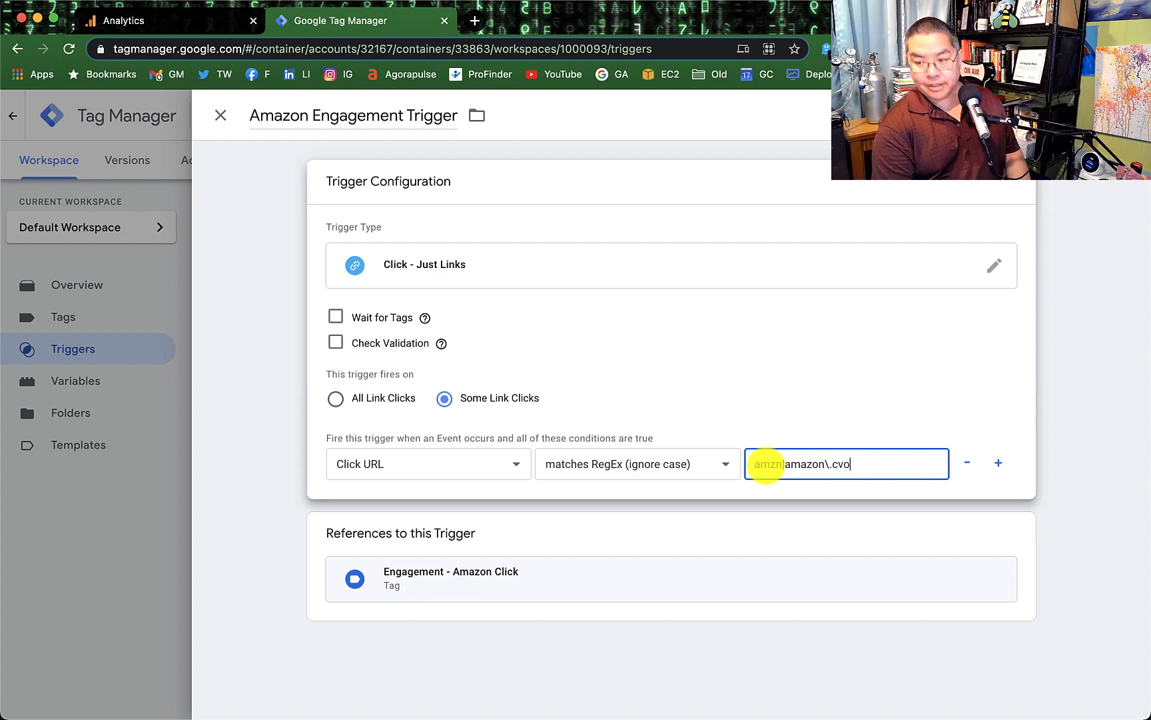
pyautogui.press('BackSpace')
pyautogui.write('om')
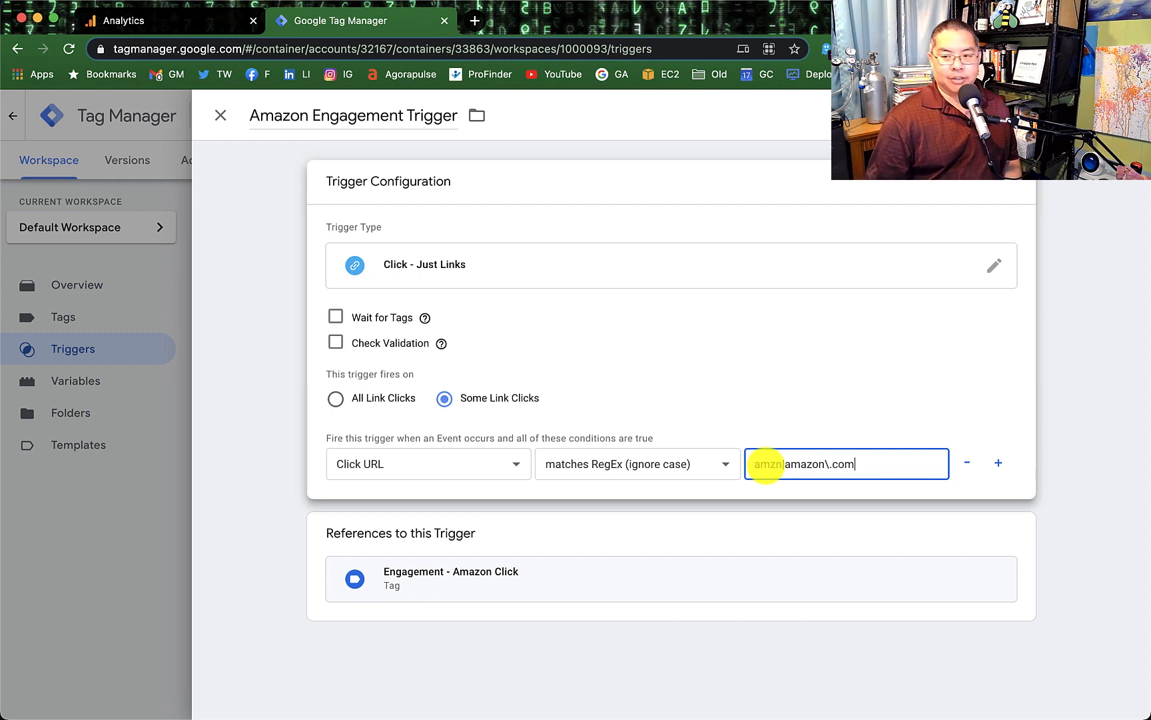
pyautogui.click(612, 469)
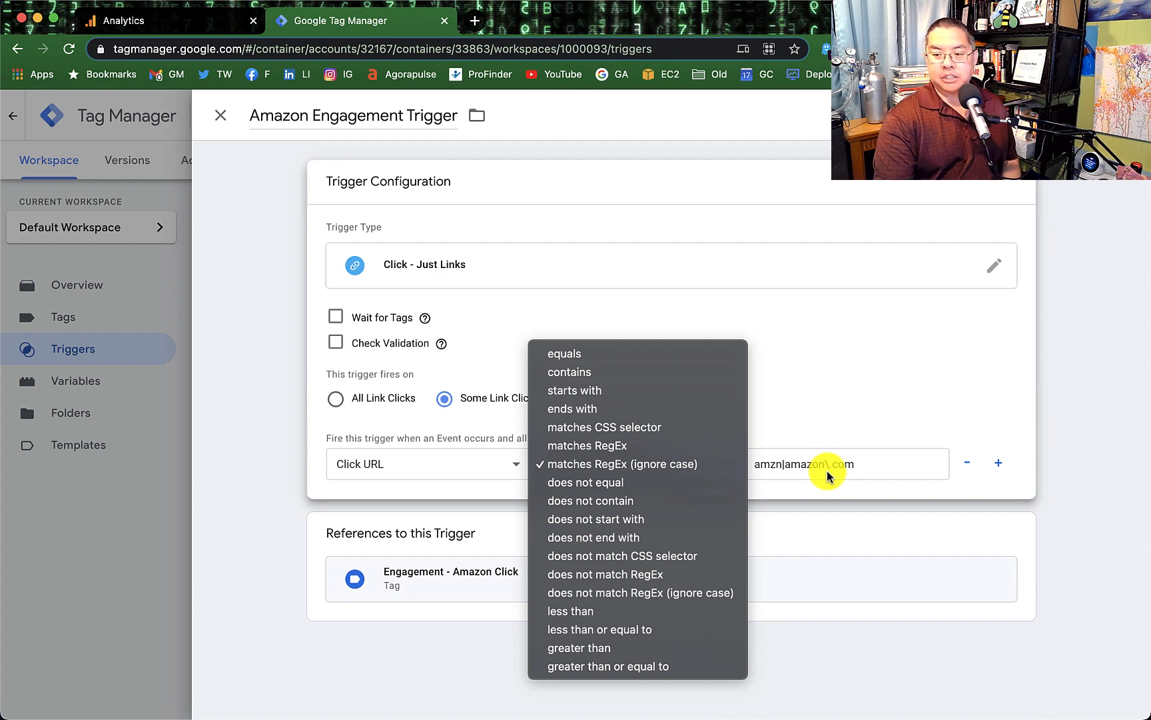
pyautogui.click(826, 357)
pyautogui.click(1079, 115)
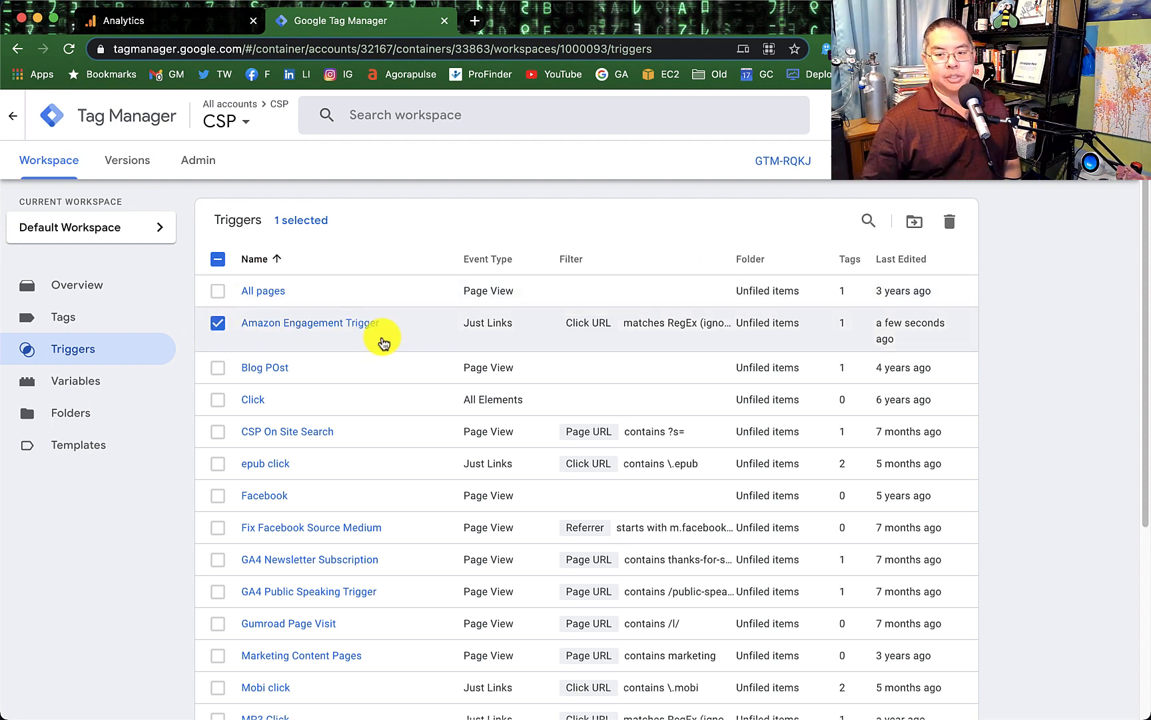
# Step: Create a new tag named GA3 Amazon Link Click Goal
pyautogui.click(135, 327)
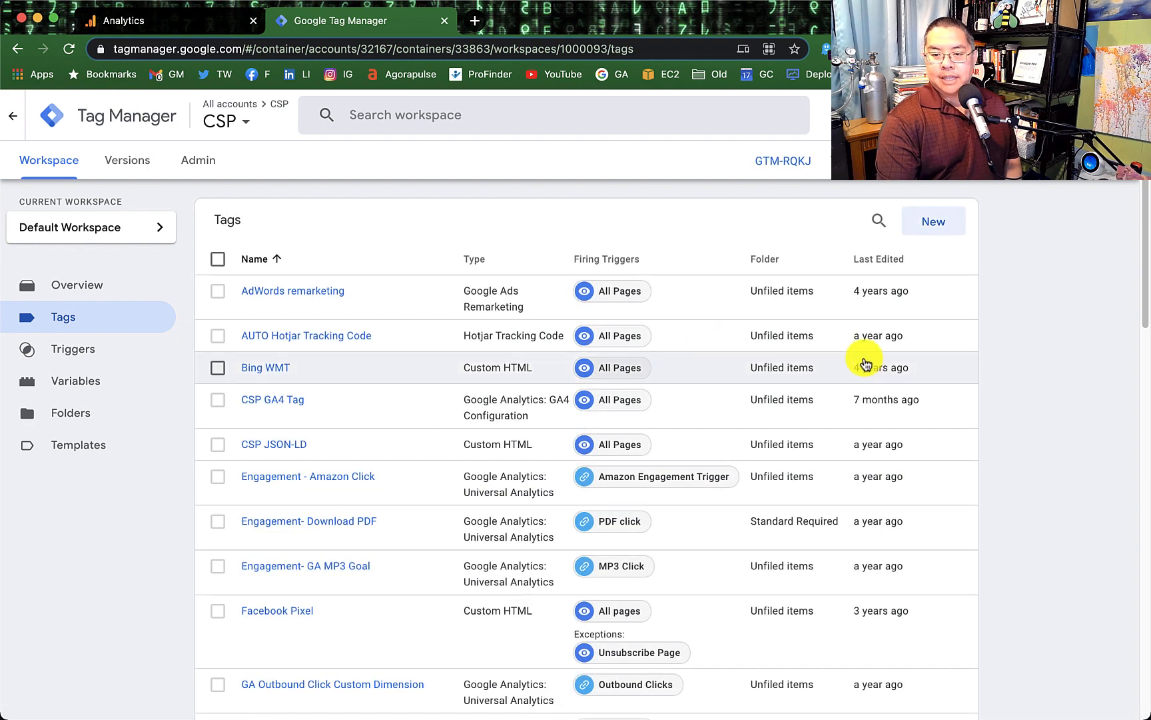
pyautogui.click(947, 226)
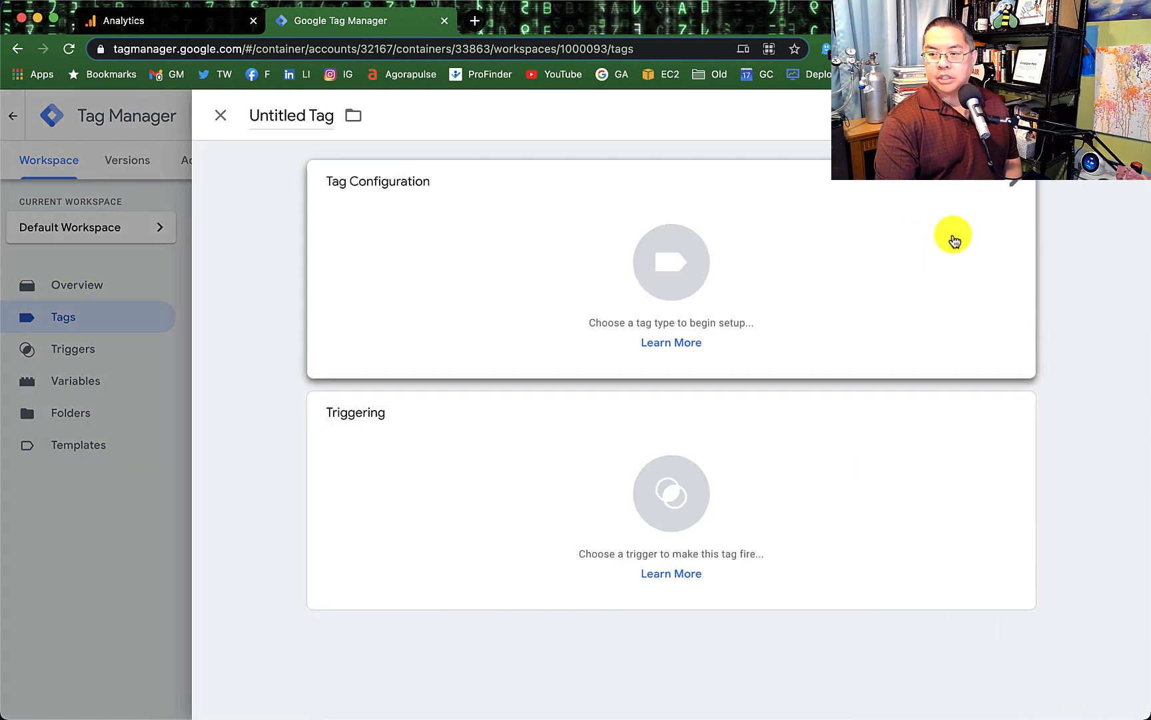
pyautogui.click(316, 114)
pyautogui.write('GA3')
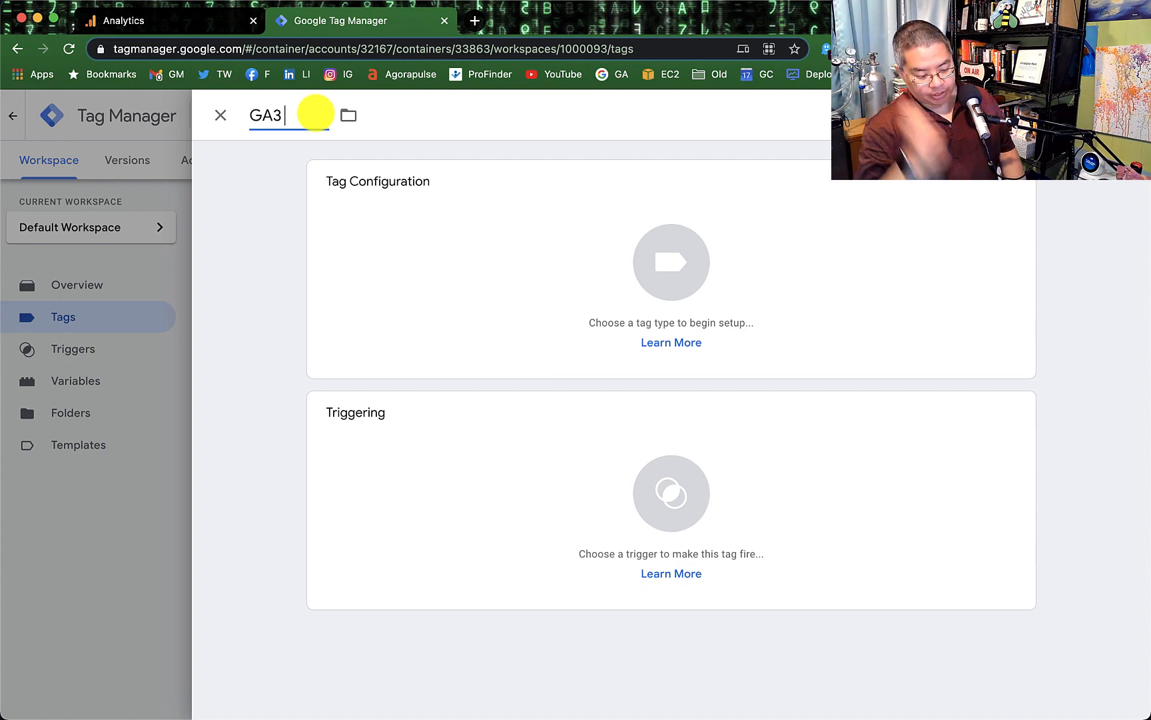
pyautogui.write('Amazon Link')
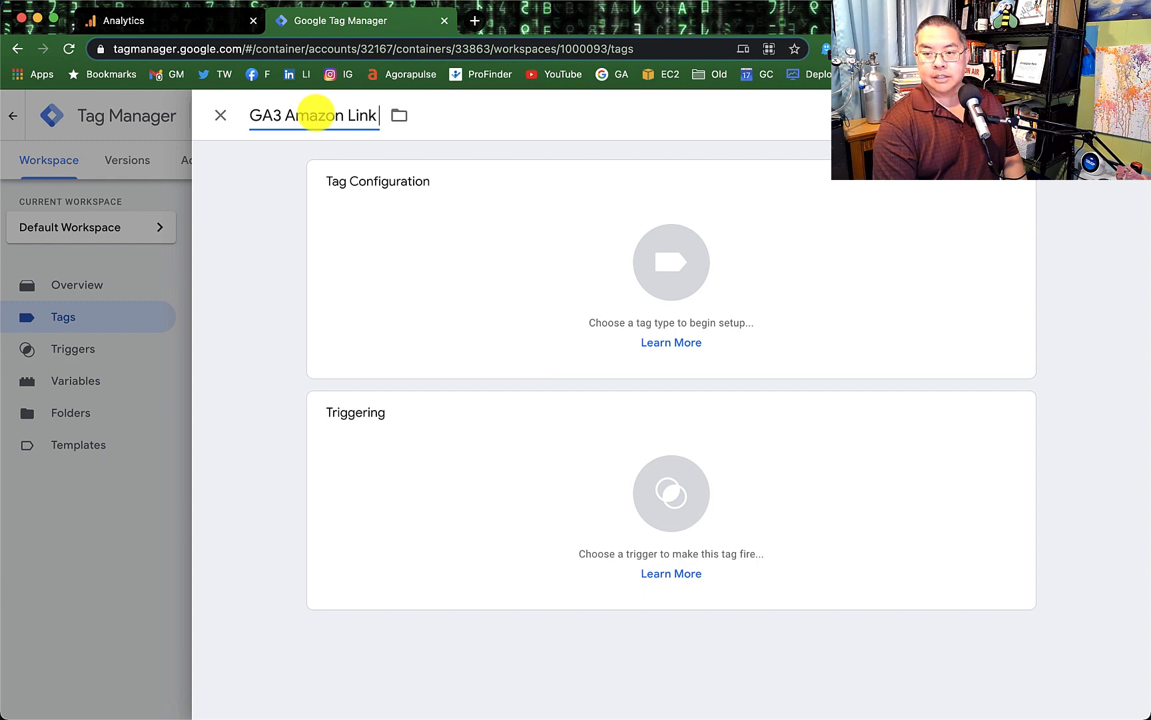
pyautogui.write(' Click Goal')
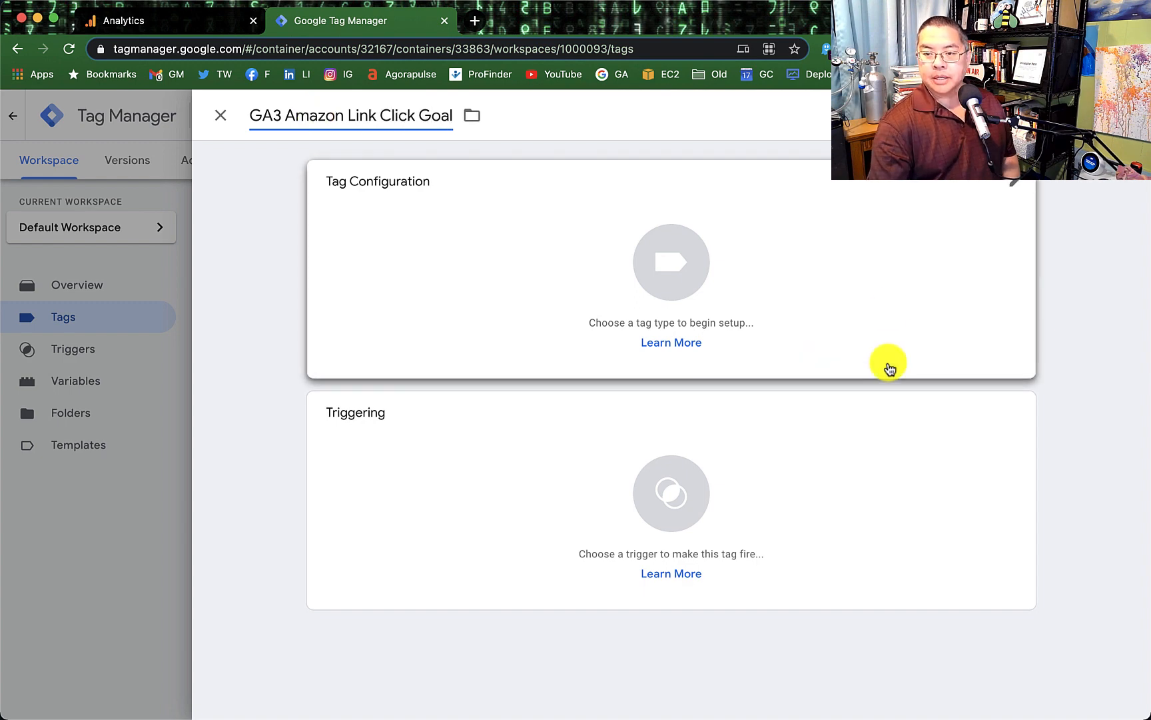
# Step: Set the tag type to Google Analytics: Universal Analytics with {{CSP Website UA}} as the Google Analytics settings variable
pyautogui.click(773, 300)
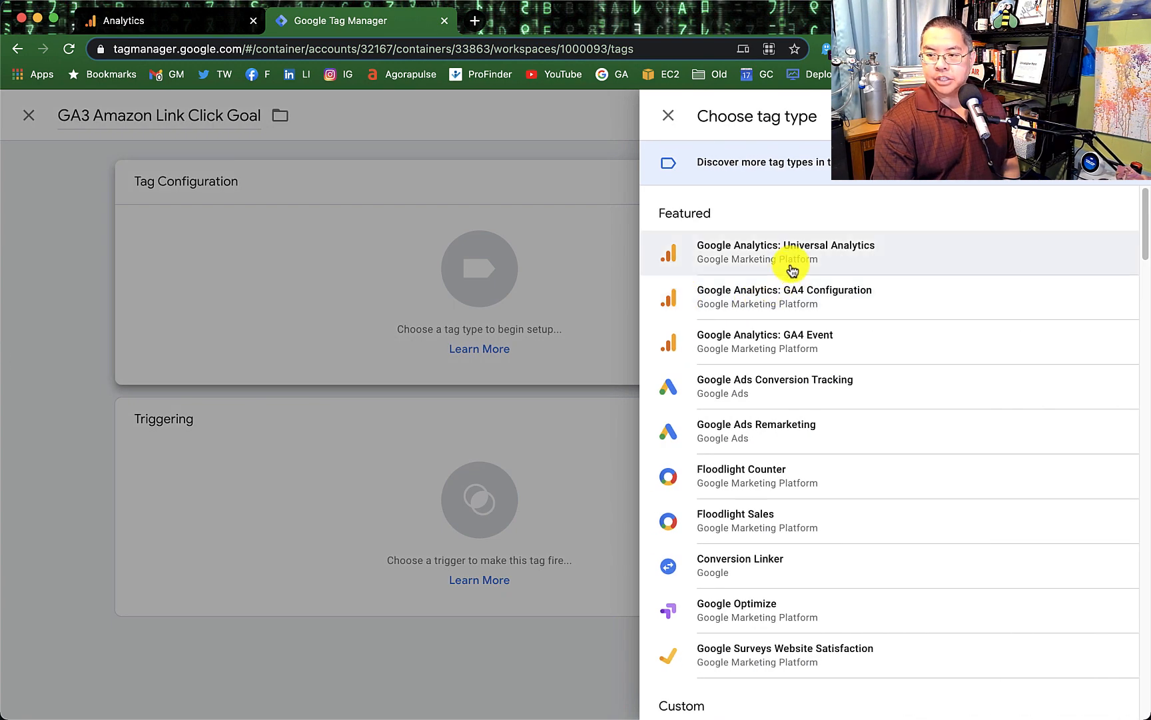
pyautogui.click(851, 249)
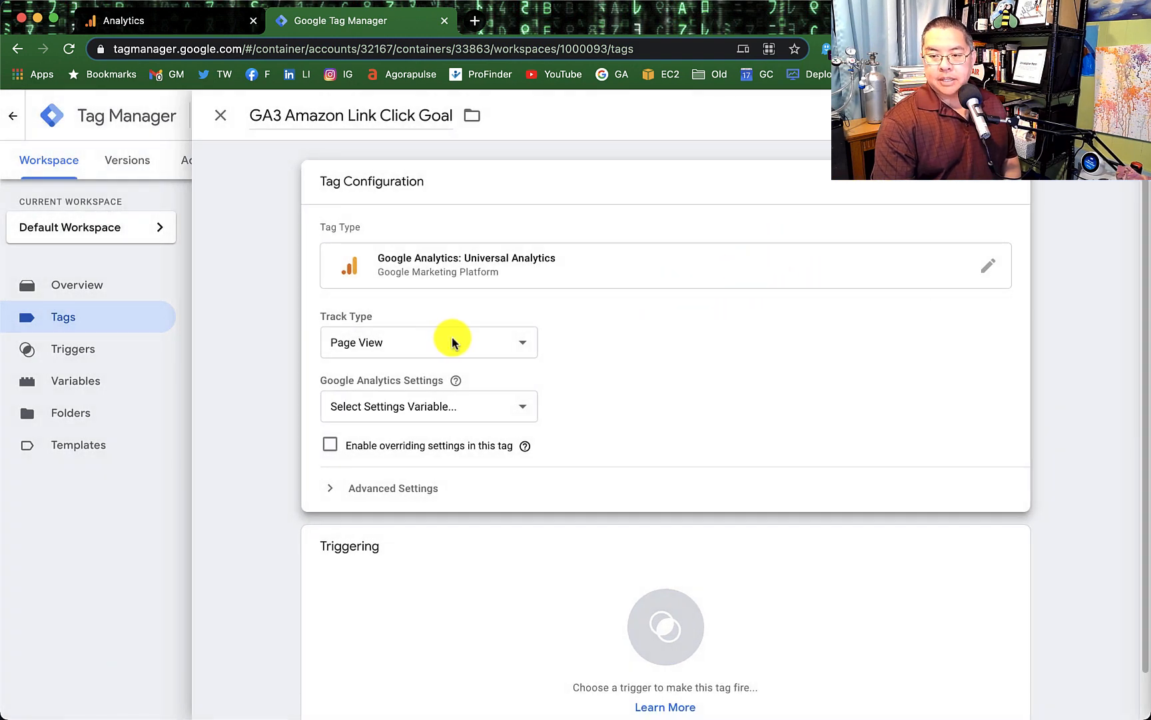
pyautogui.click(353, 323)
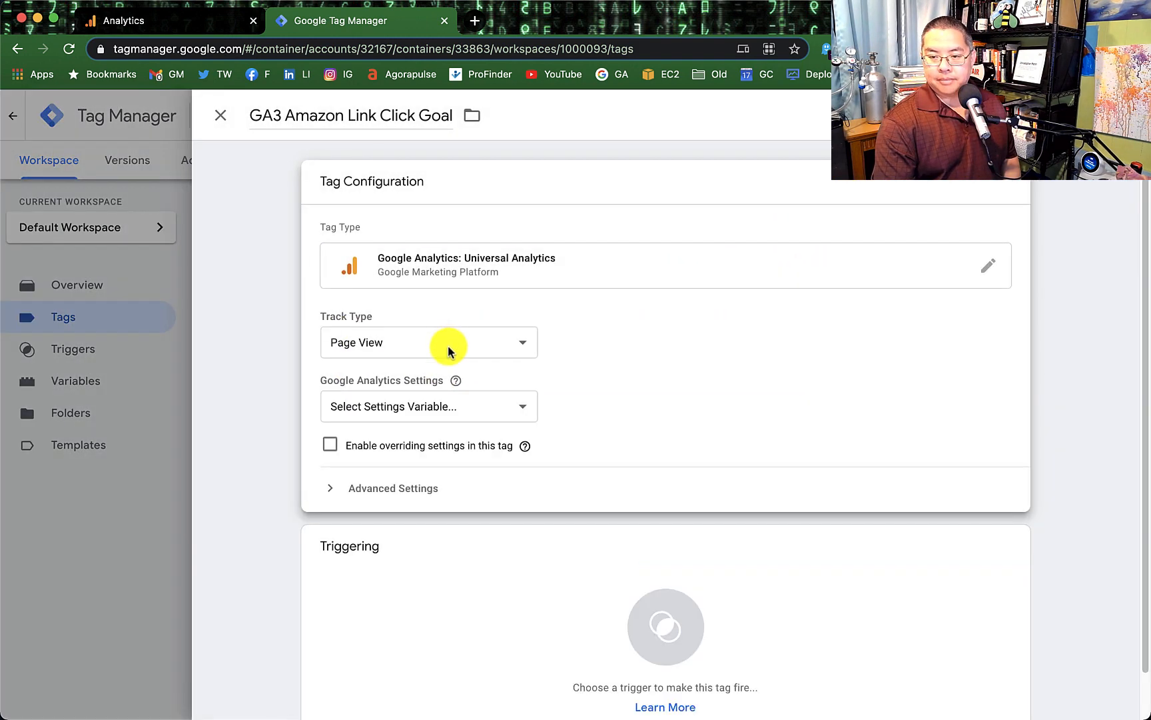
pyautogui.click(523, 346)
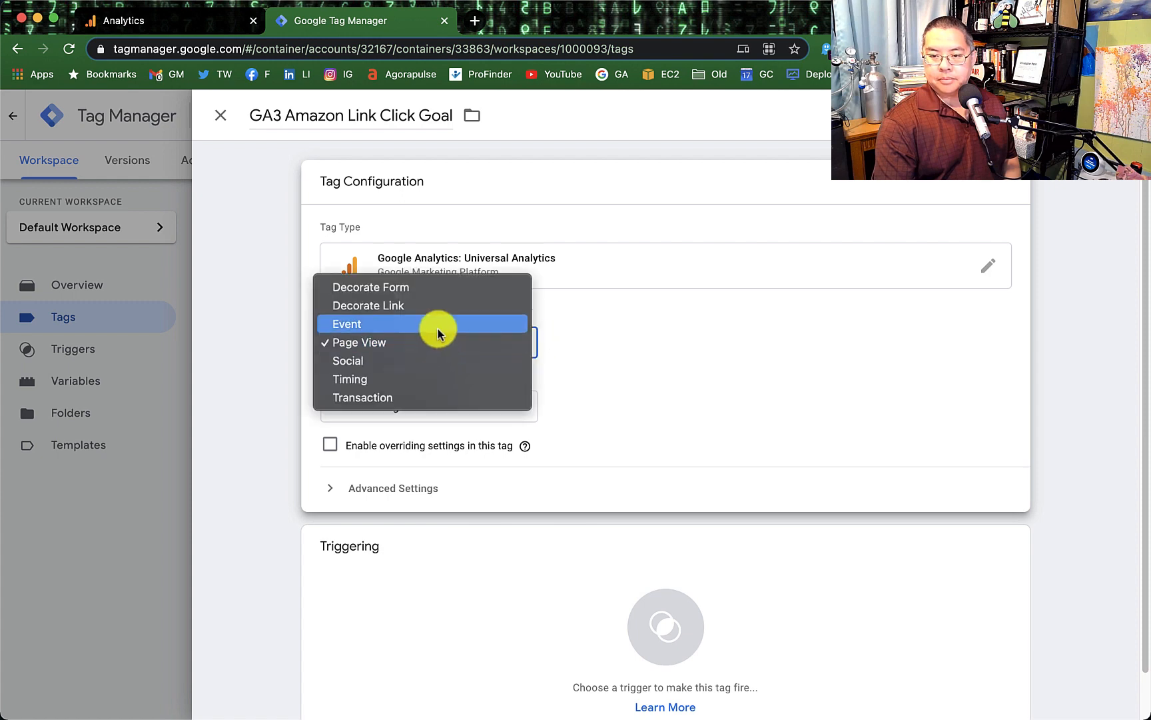
pyautogui.press('Escape')
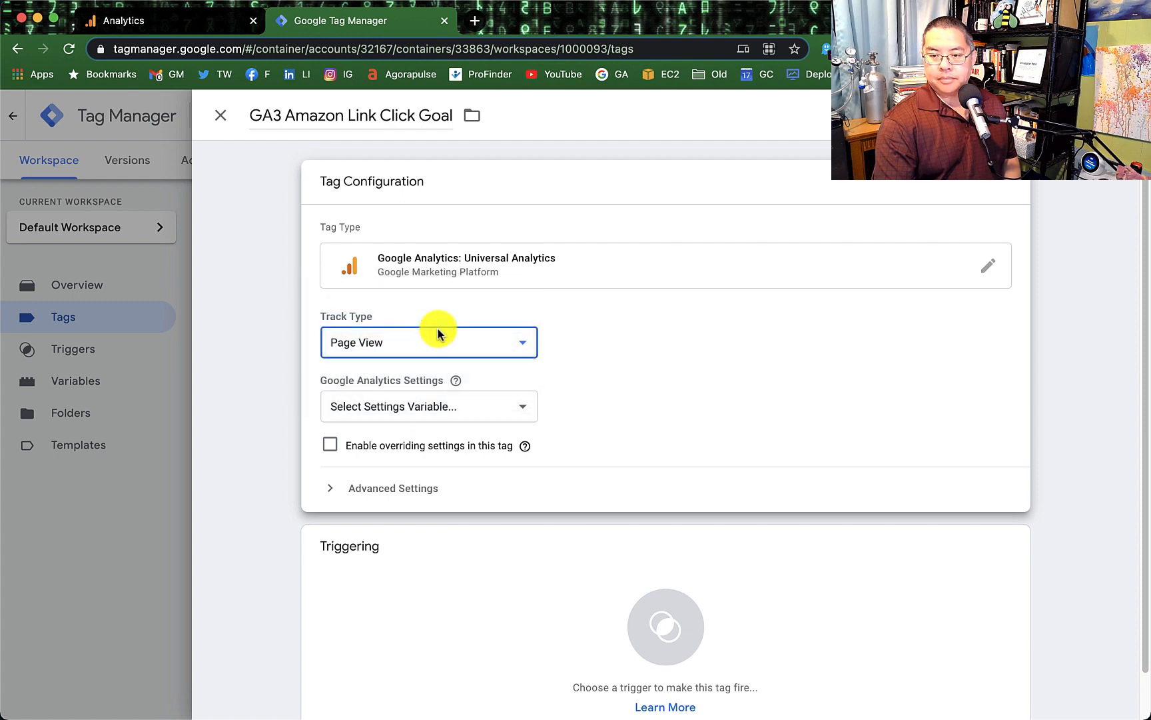
pyautogui.click(513, 406)
pyautogui.press('Escape')
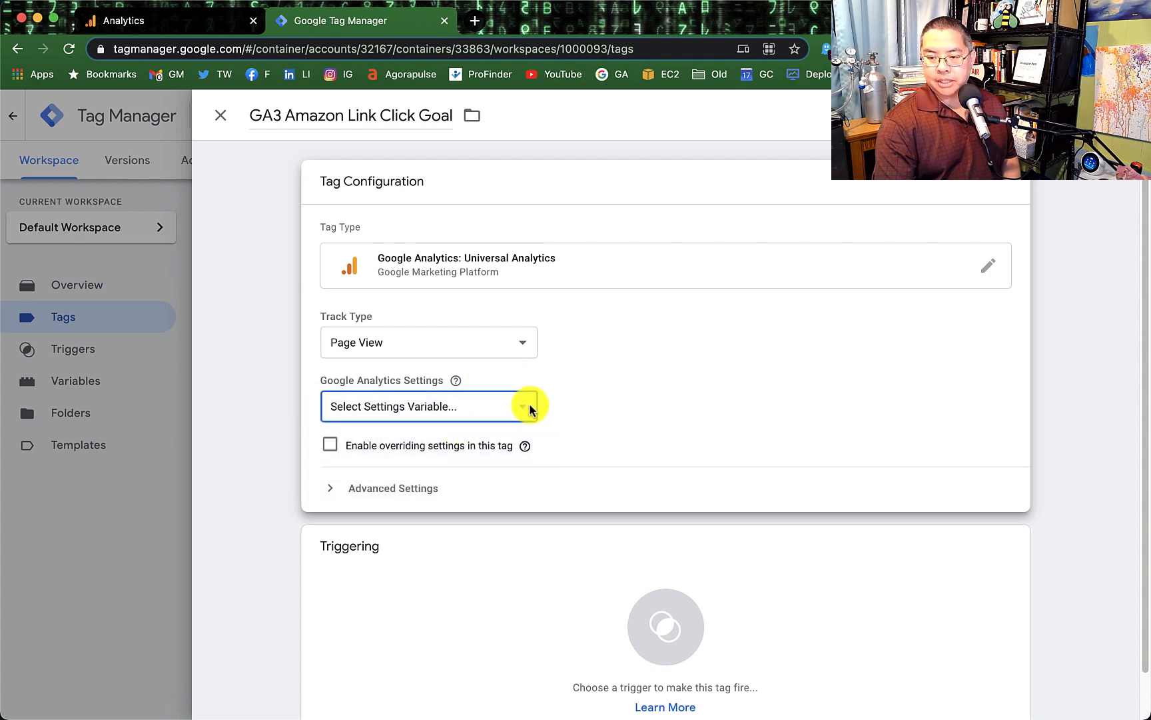
pyautogui.click(485, 563)
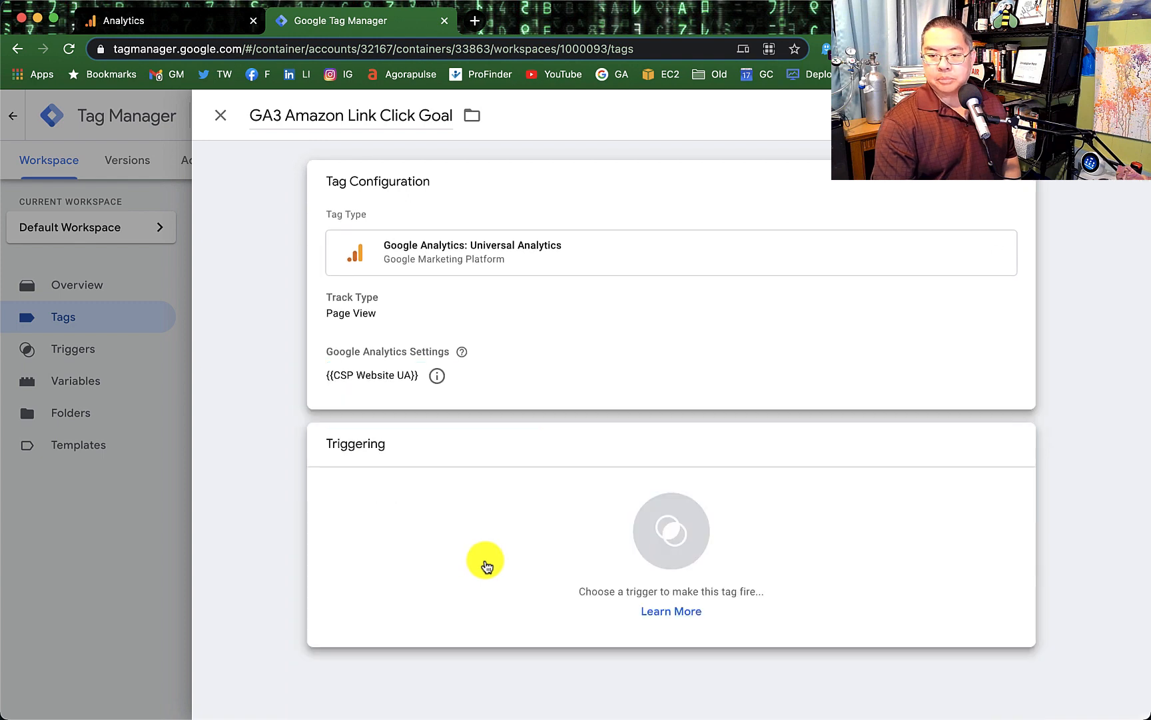
# Step: Assign the Amazon Engagement Trigger as the firing trigger of the GA3 Amazon Link Click Goal tag
pyautogui.click(503, 553)
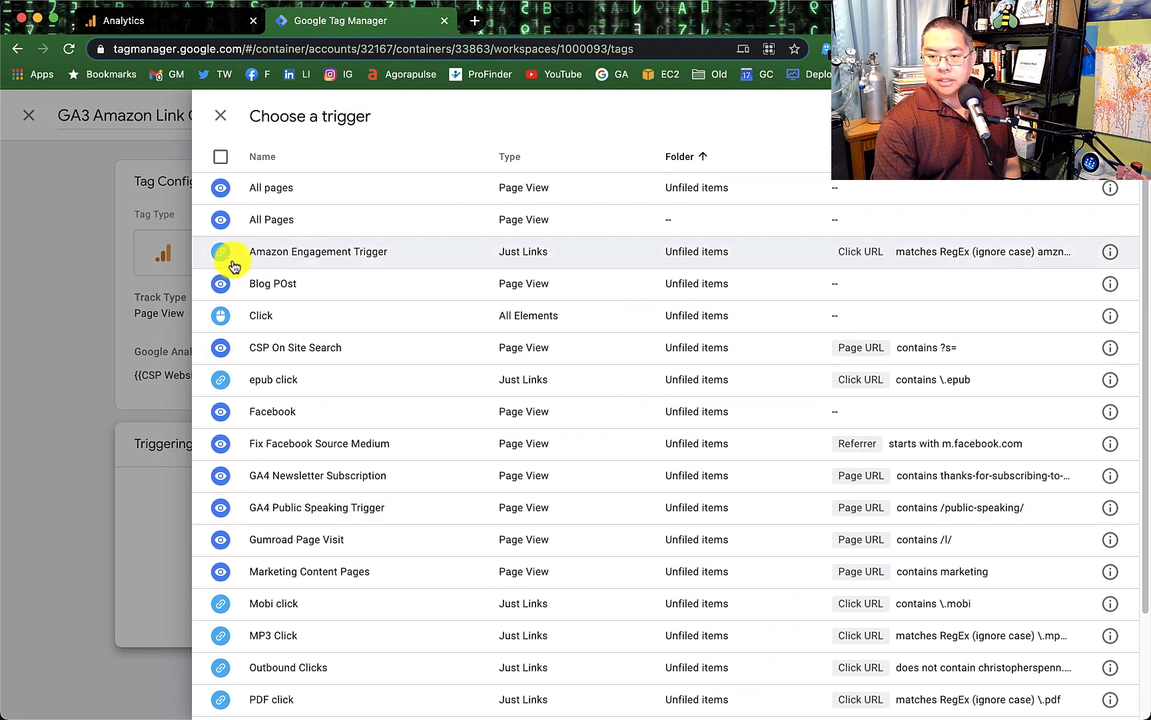
pyautogui.click(220, 255)
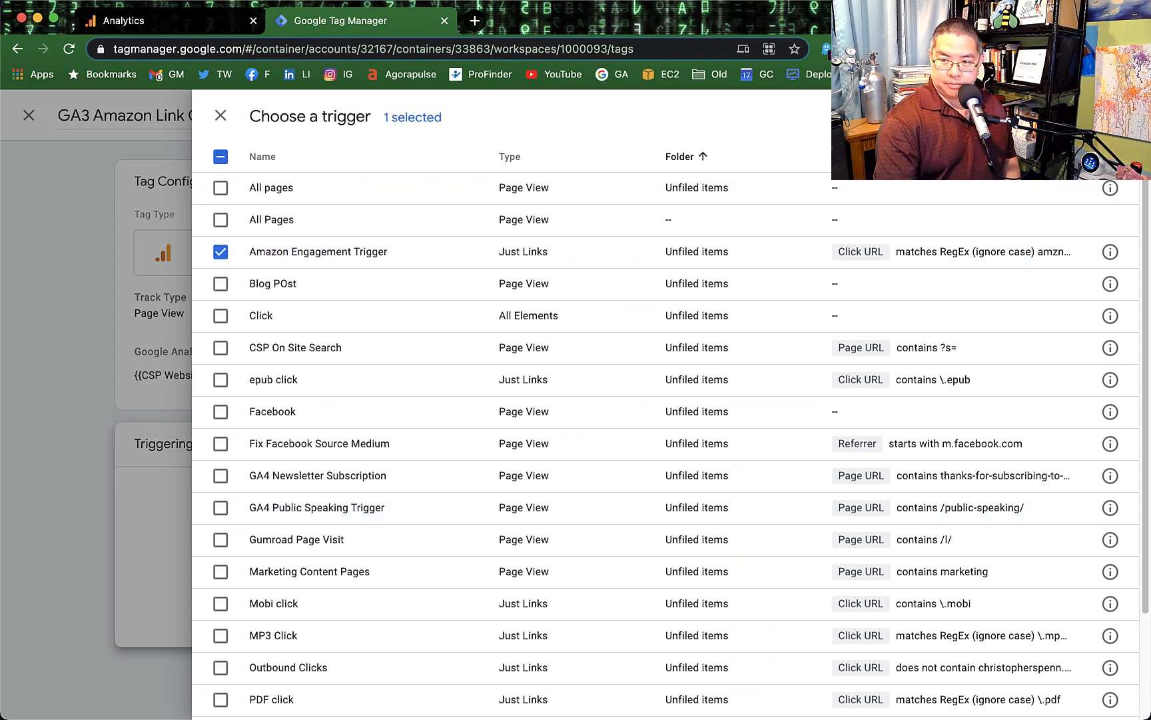
pyautogui.click(1107, 116)
# Step: Set the tag's track type to Event with category amazon and action click, and save the tag
pyautogui.click(681, 321)
pyautogui.click(404, 343)
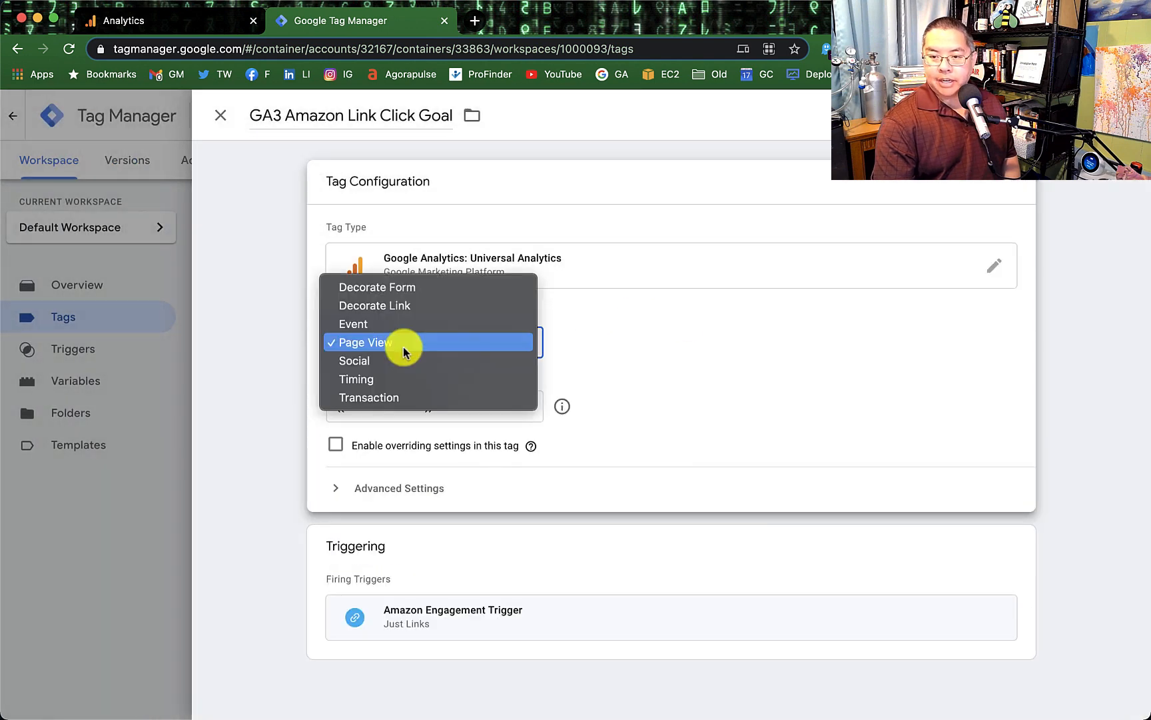
pyautogui.click(392, 321)
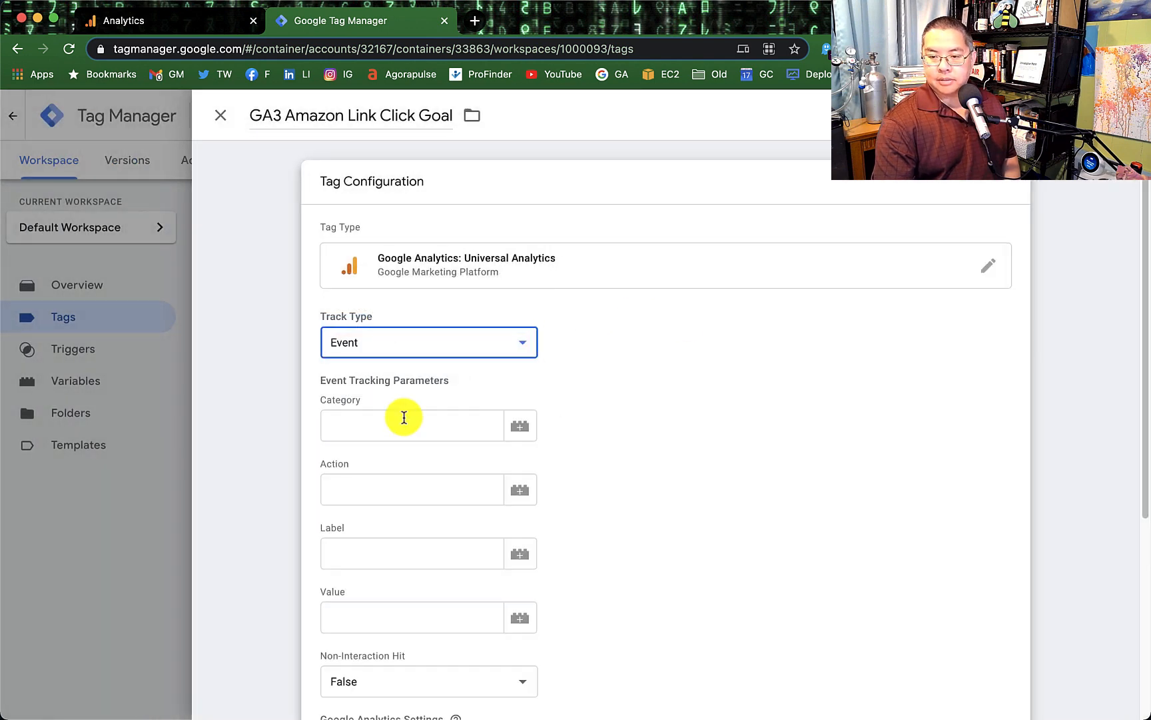
pyautogui.click(390, 431)
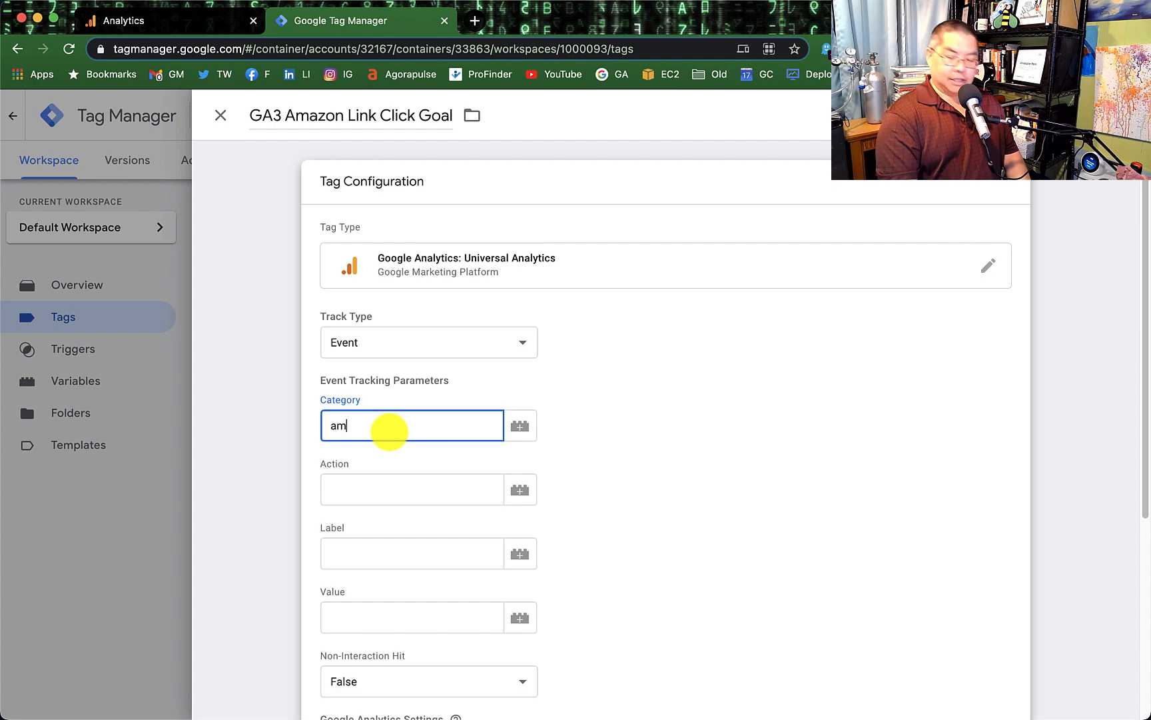
pyautogui.click(413, 489)
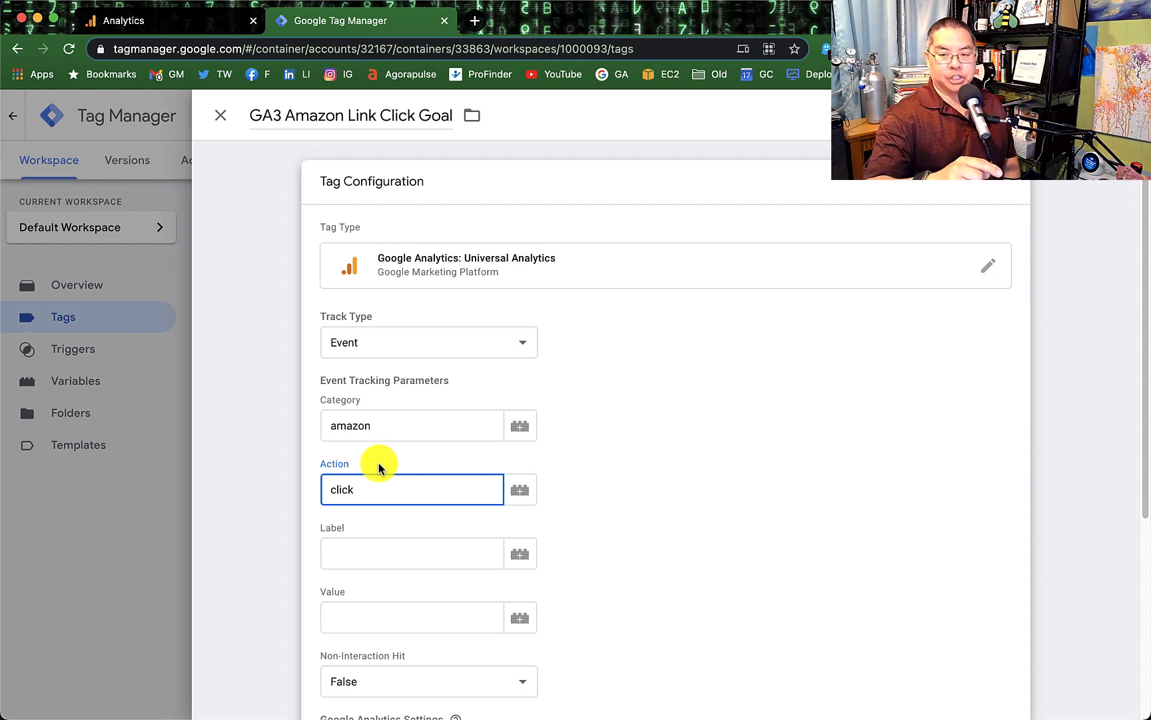
pyautogui.scroll(-5, 626, 555)
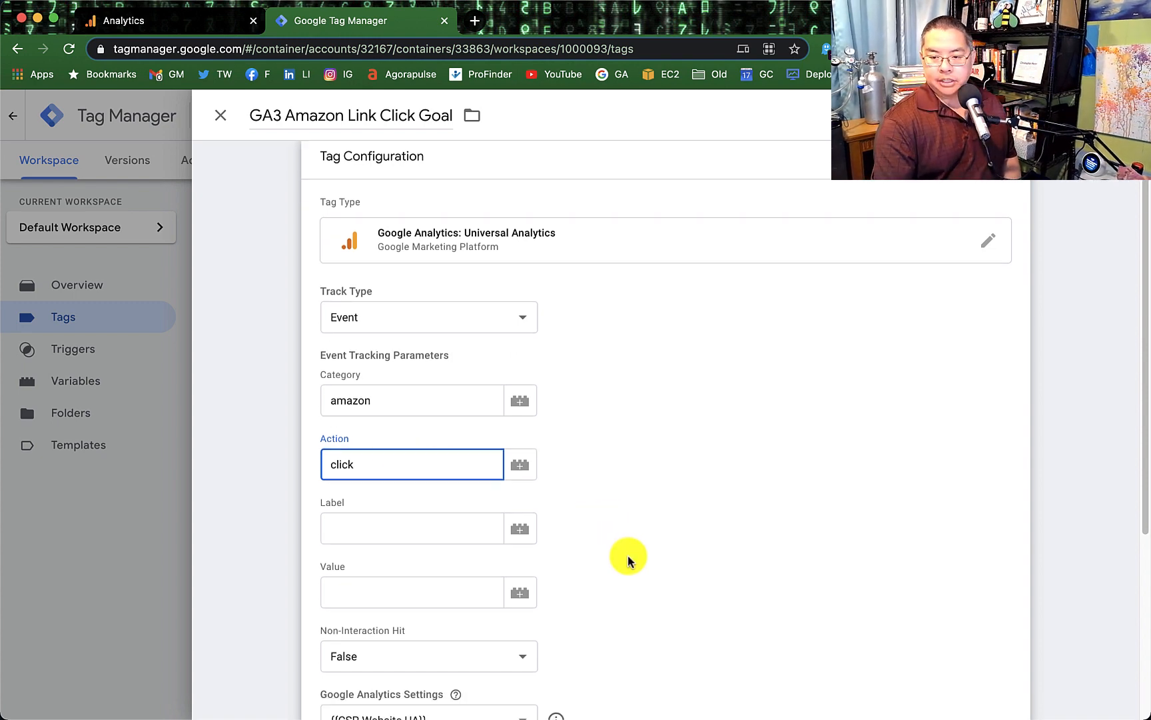
pyautogui.scroll(-3, 688, 523)
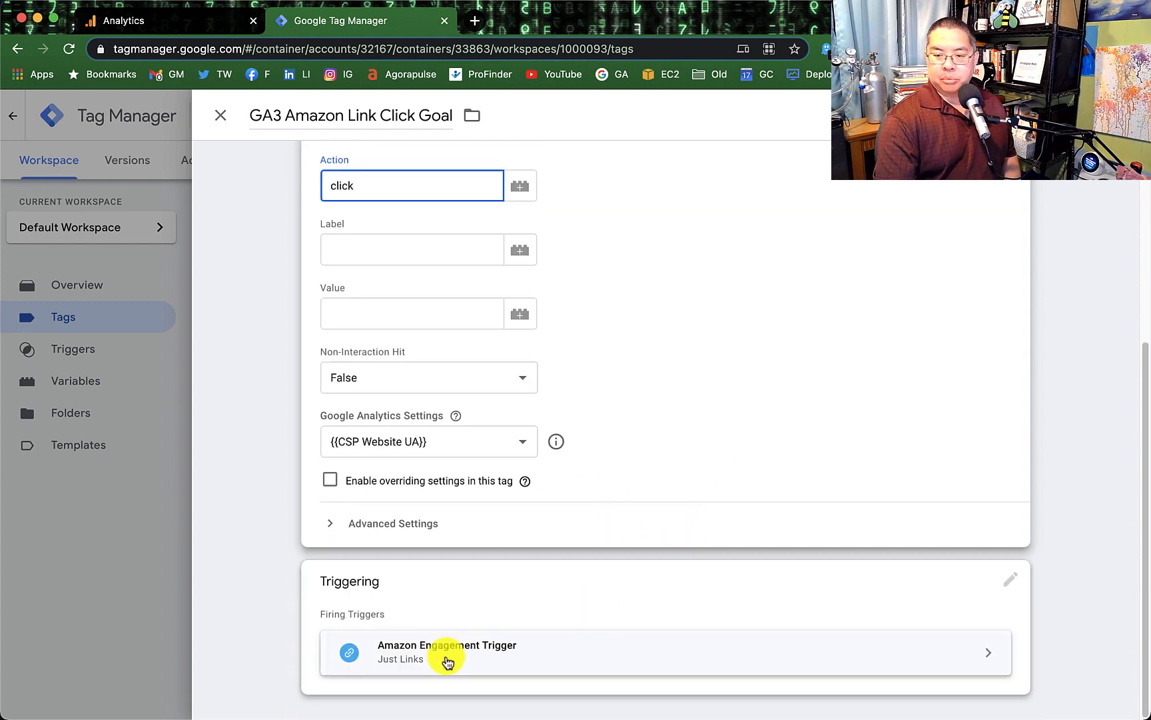
pyautogui.scroll(8, 714, 520)
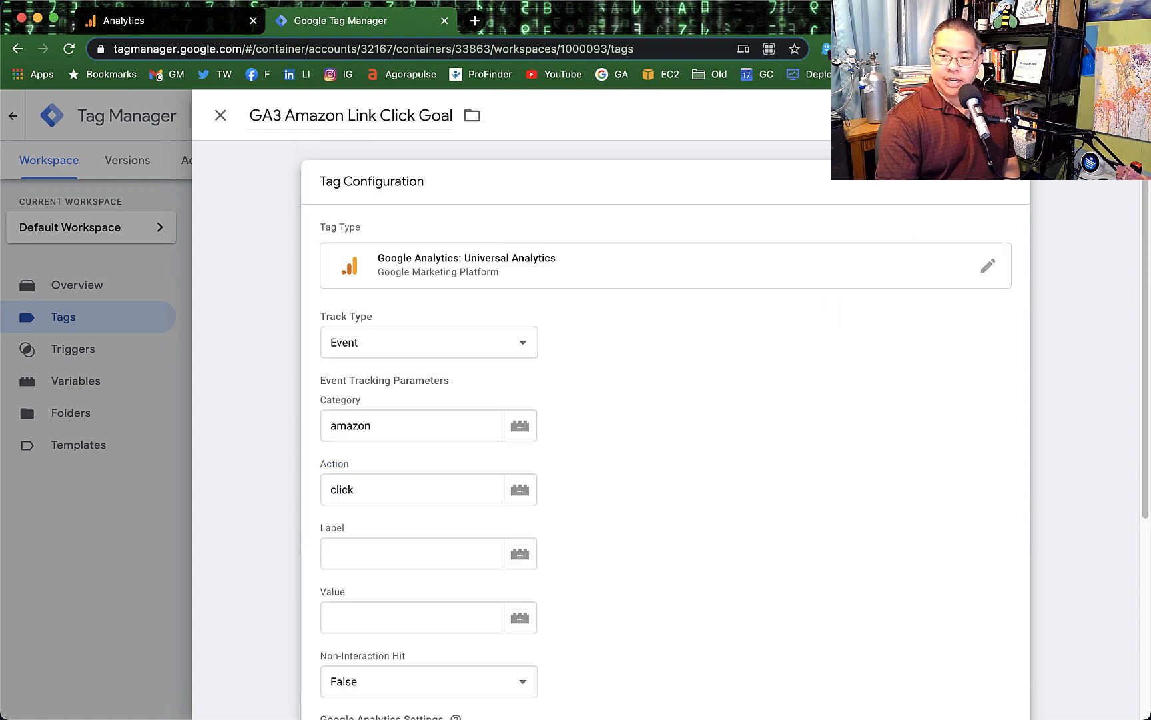
pyautogui.click(1078, 116)
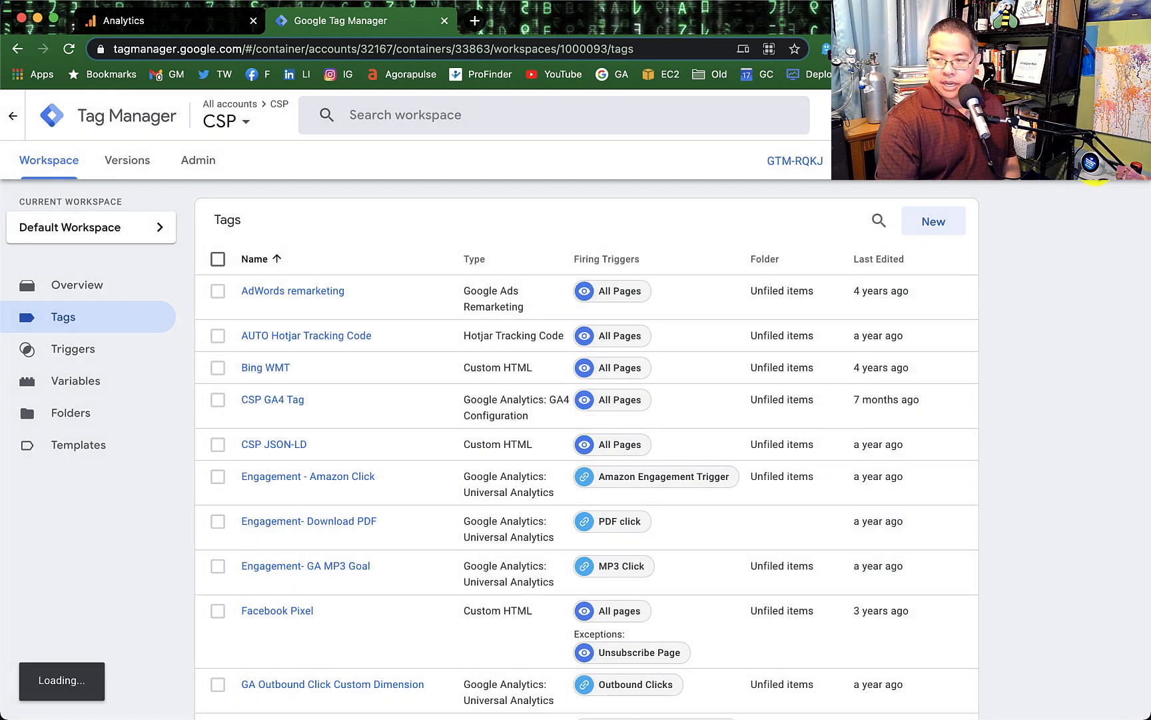
# Step: Submit and publish the workspace changes to the Live environment without a version name or description
pyautogui.click(1096, 162)
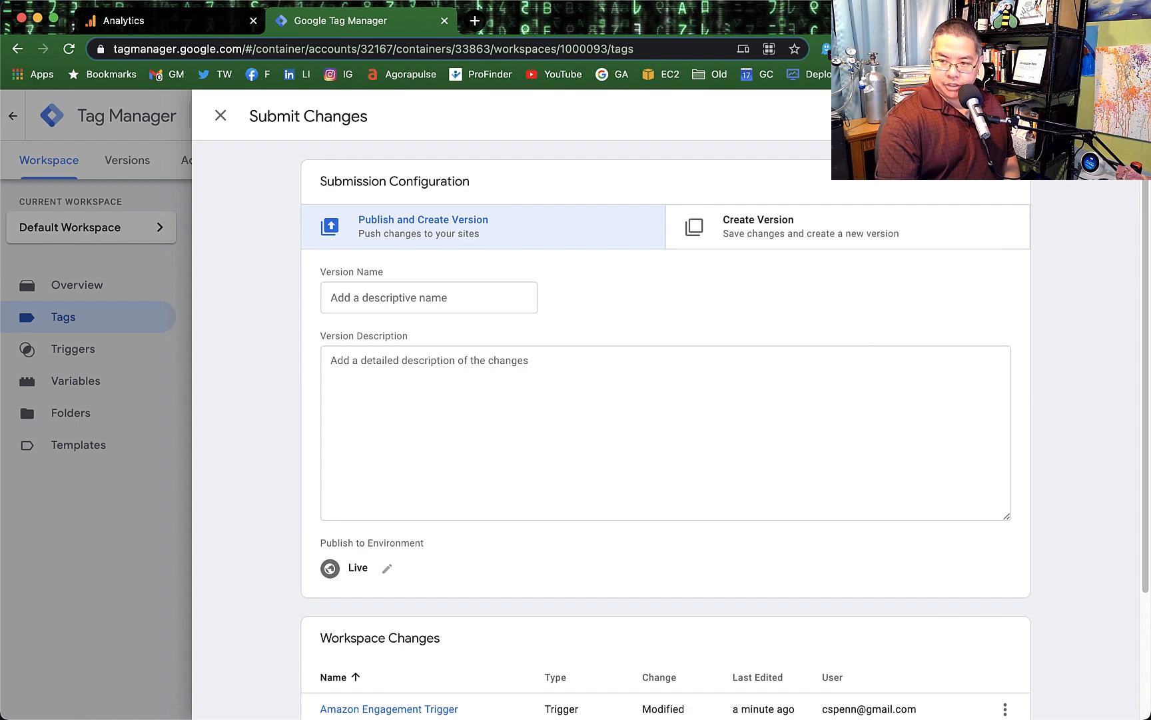
pyautogui.click(1102, 115)
pyautogui.click(778, 563)
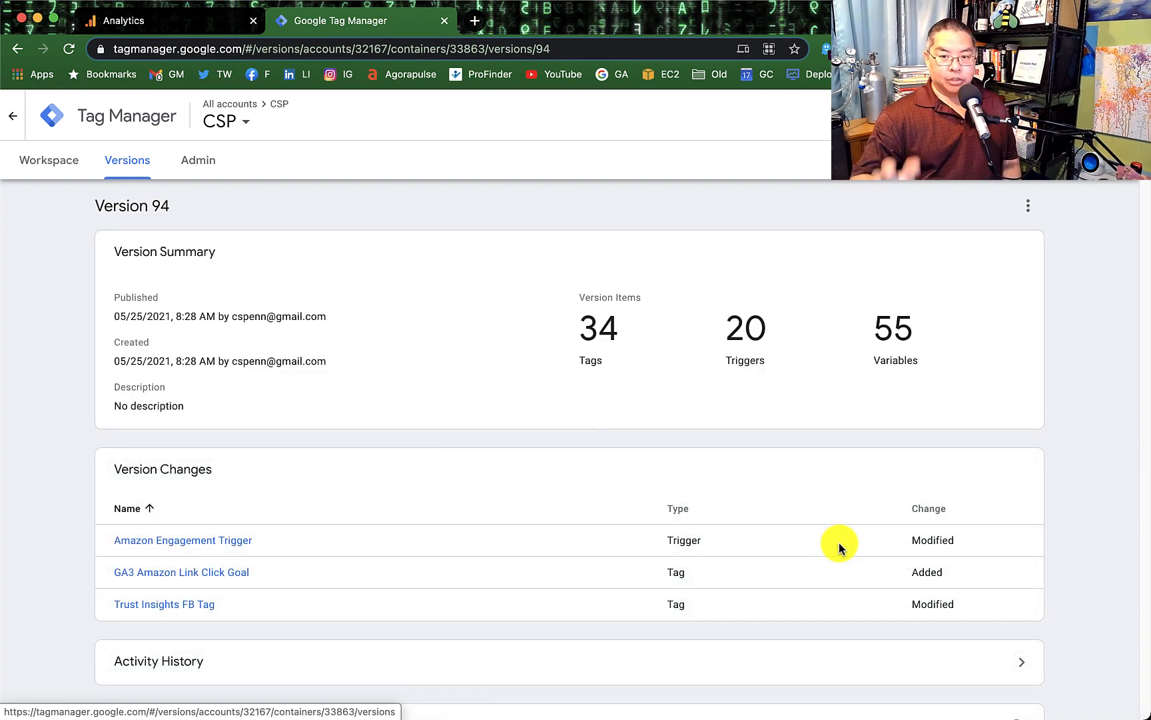
# Step: Return to the workspace and create a new tag named GA4 Amazon Link Click Conversion
pyautogui.click(51, 162)
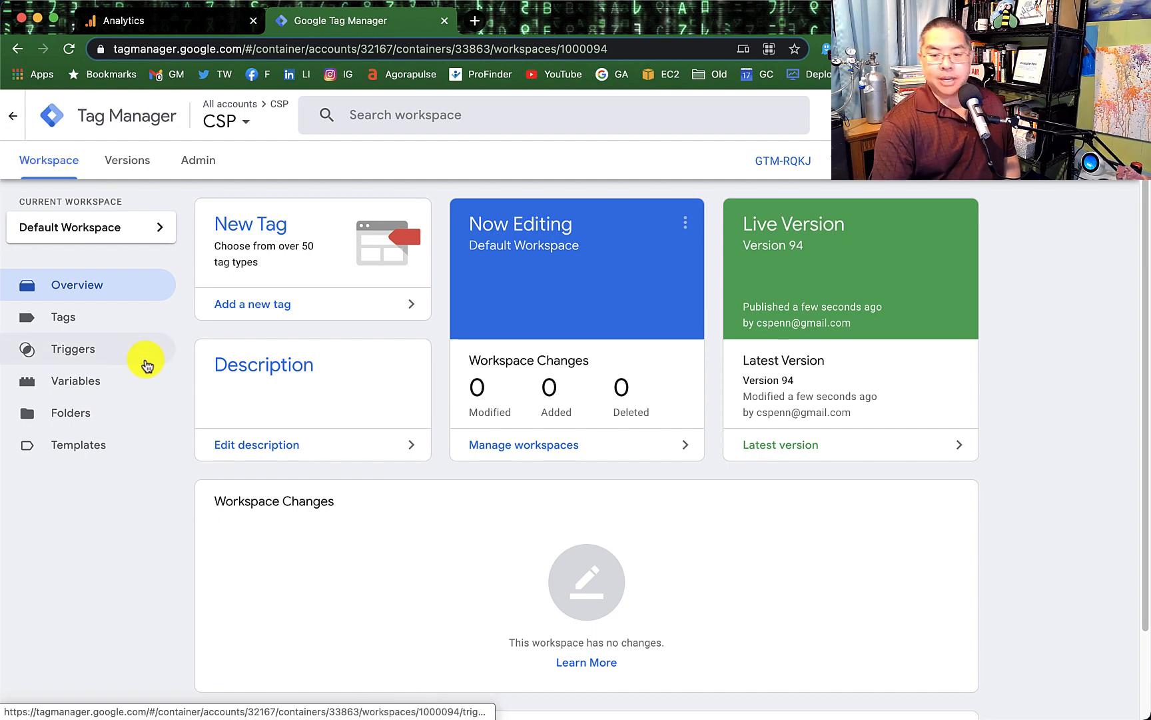
pyautogui.click(131, 351)
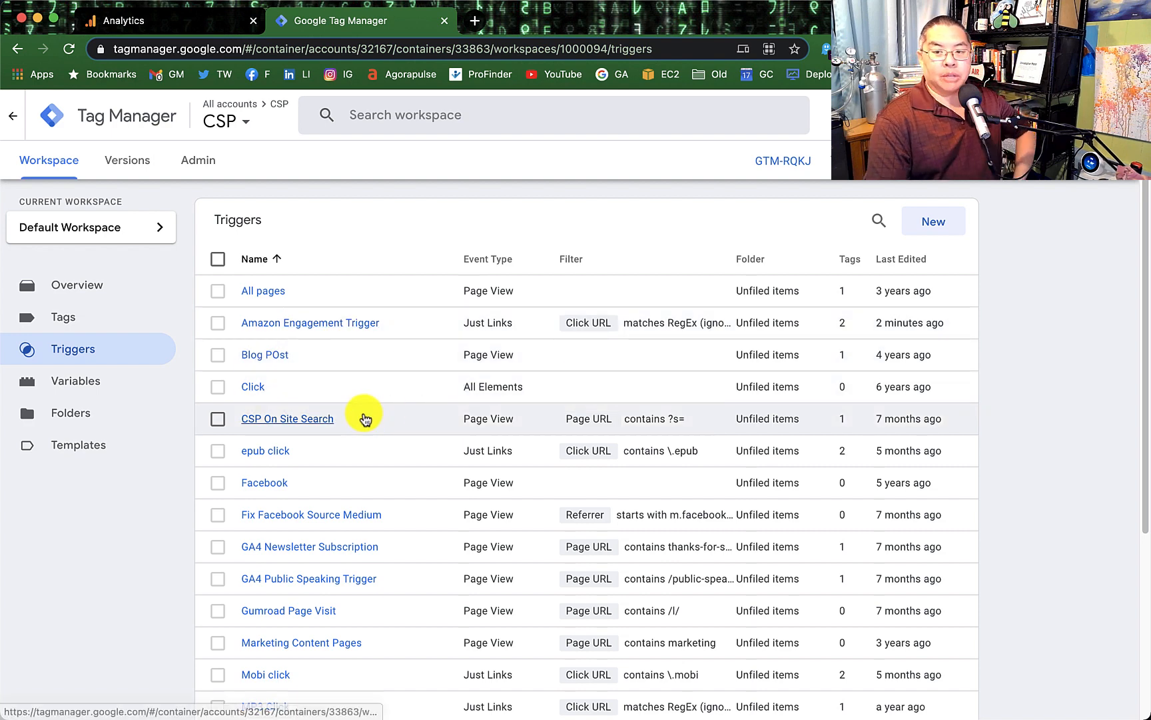
pyautogui.click(65, 322)
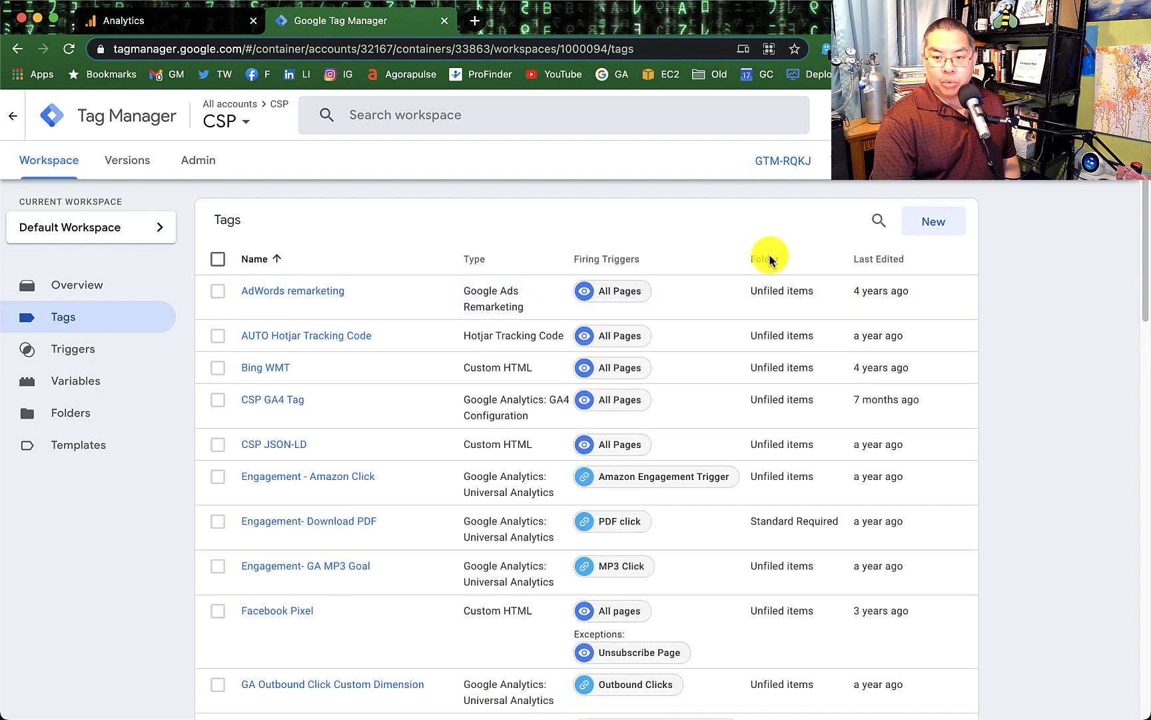
pyautogui.click(938, 224)
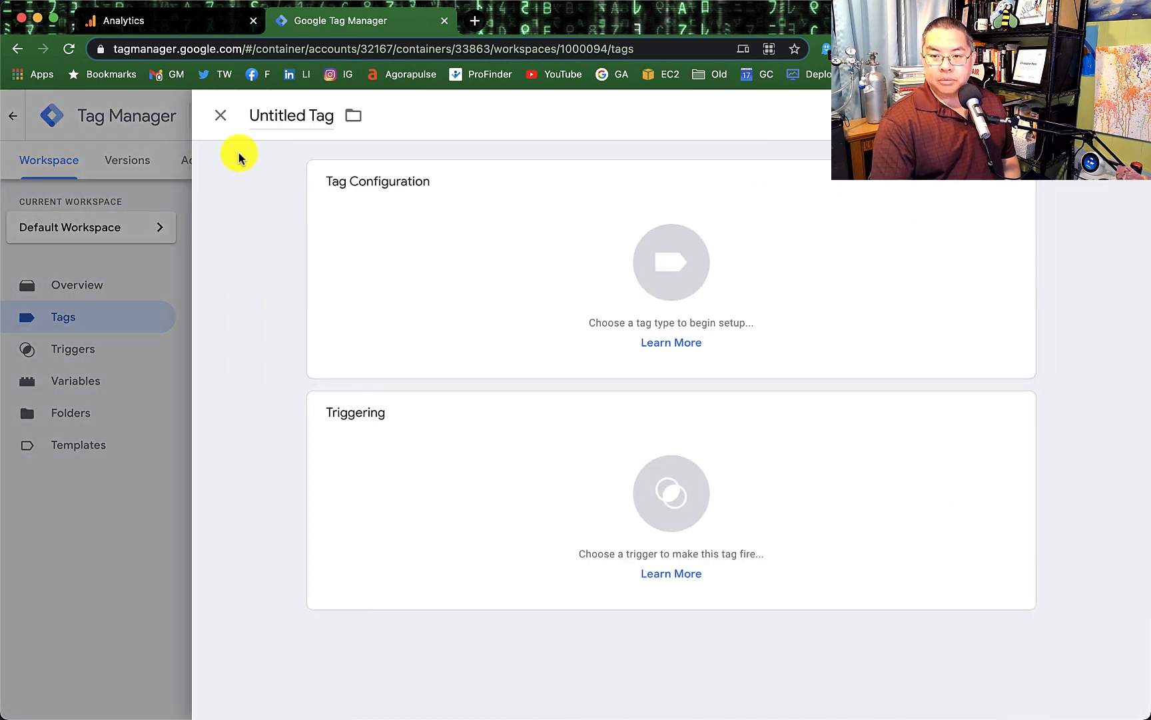
pyautogui.click(304, 120)
pyautogui.write('GA4 Amazon Link Clic')
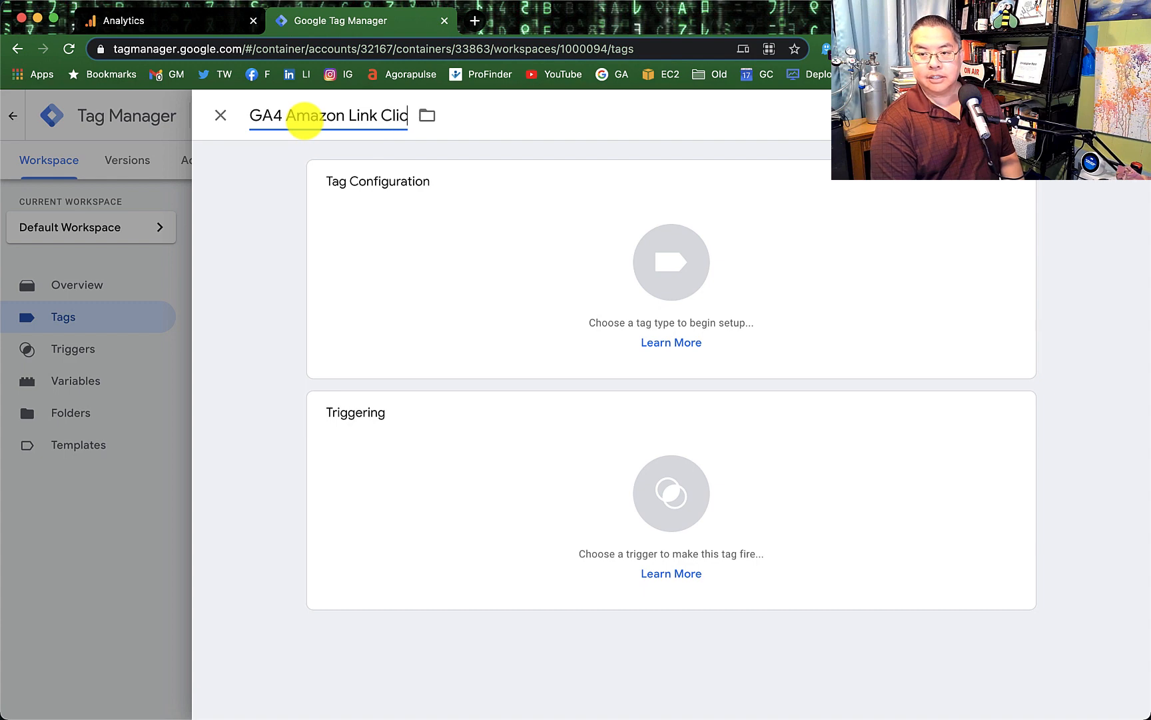
pyautogui.write('k Conversion')
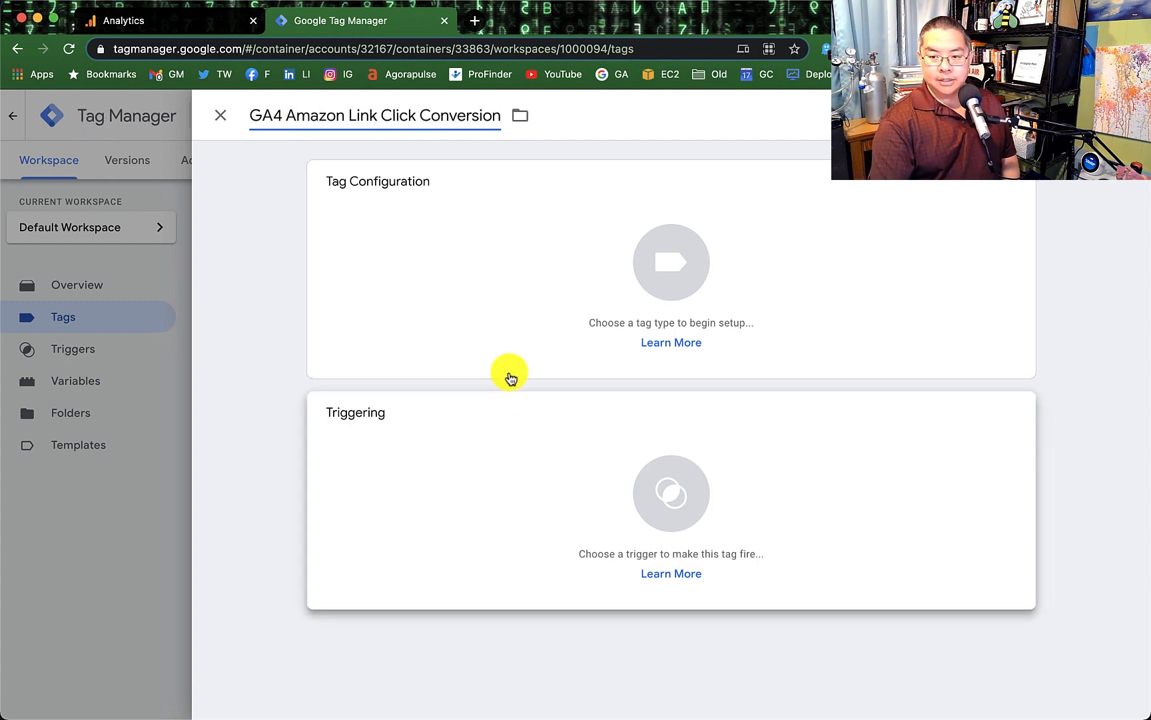
# Step: Assign the Amazon Engagement Trigger as the firing trigger of the GA4 Amazon Link Click Conversion tag
pyautogui.click(495, 482)
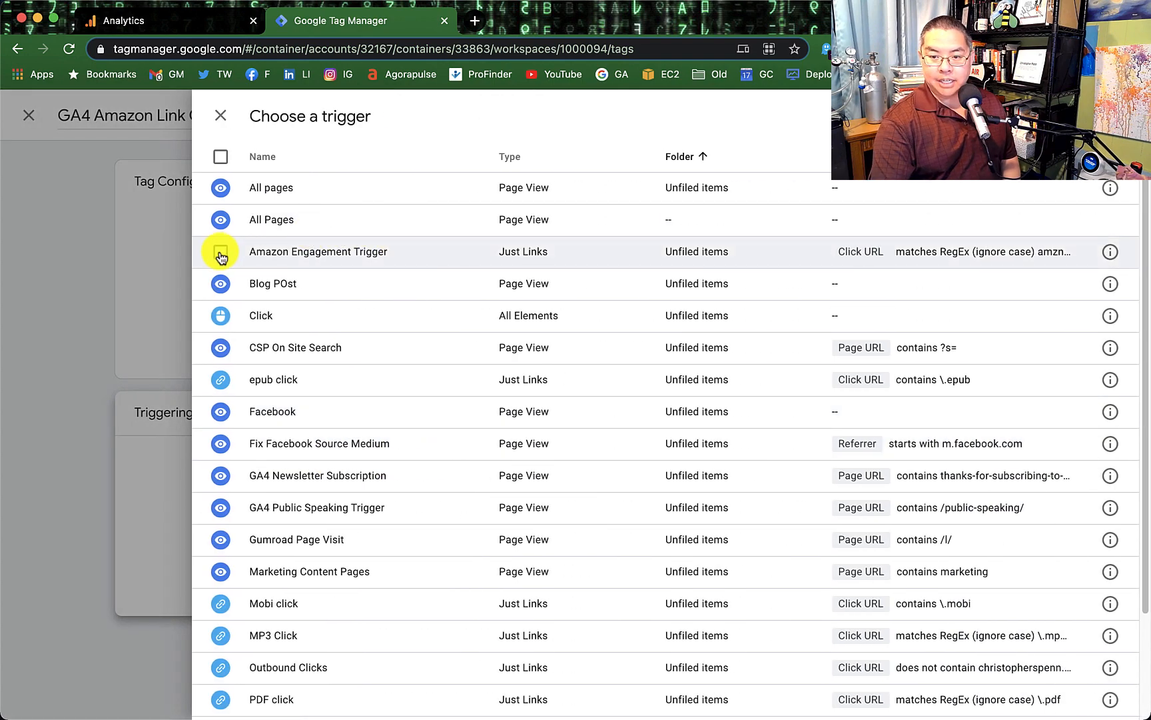
pyautogui.click(220, 251)
pyautogui.click(1110, 115)
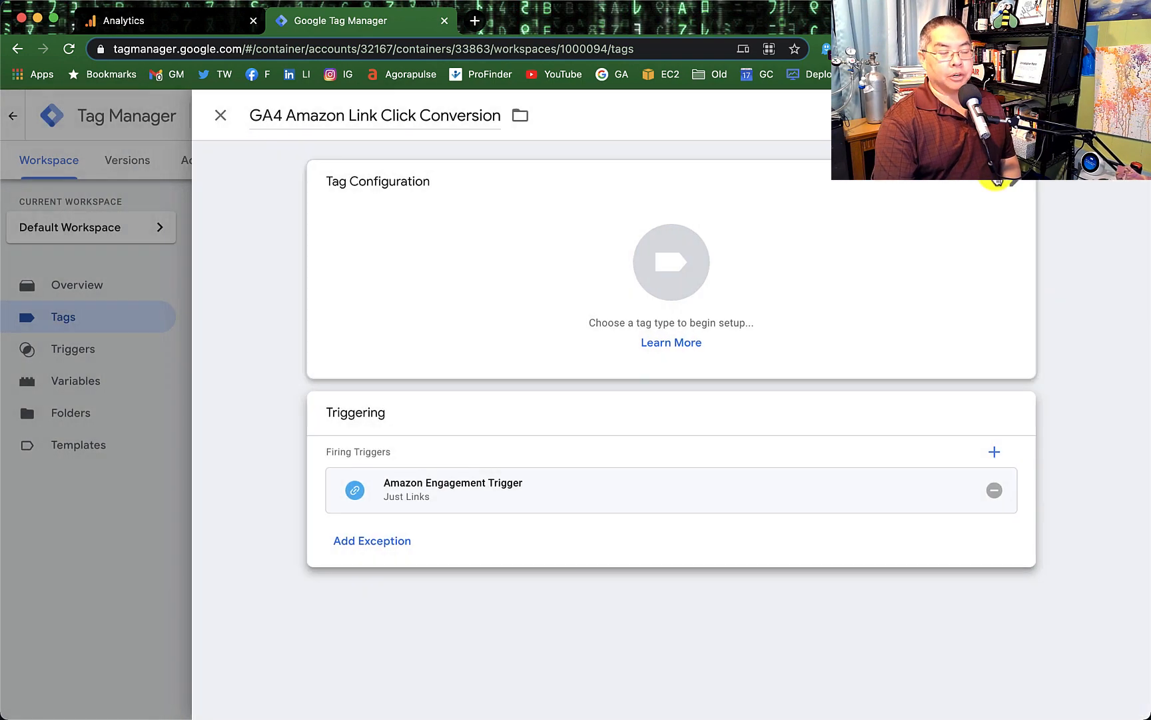
# Step: Configure the tag as Google Analytics: GA4 Event with configuration tag CSP GA4 Tag and event name amazonlinkclick
pyautogui.click(617, 329)
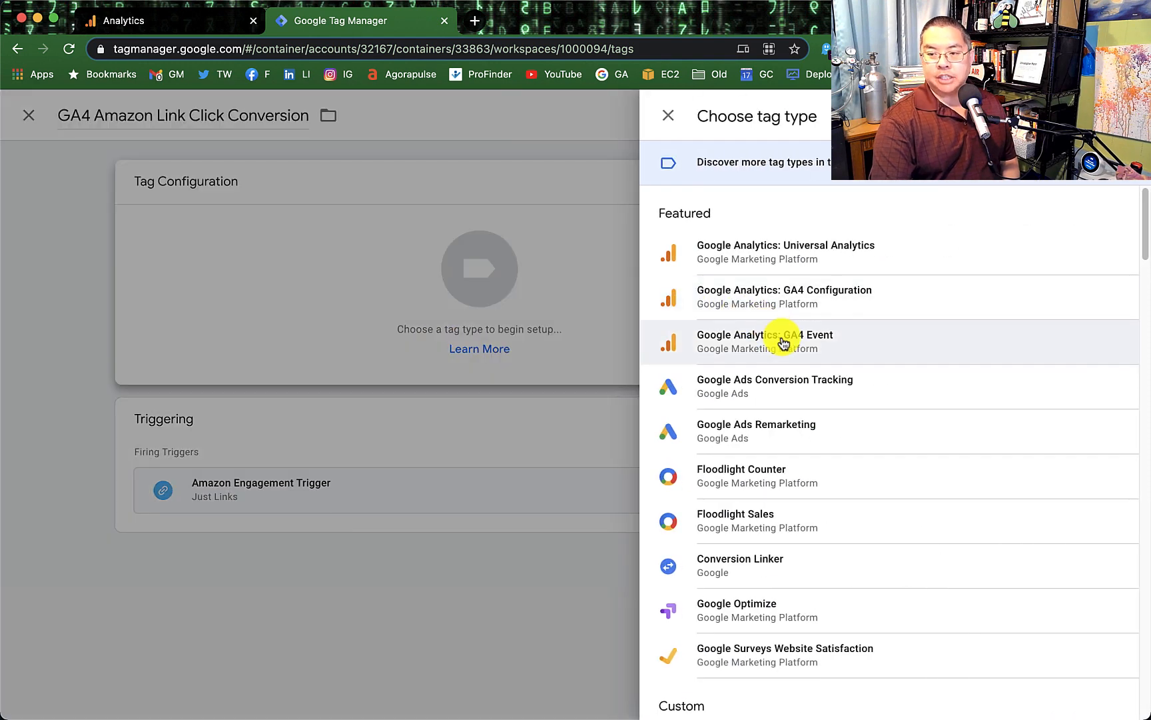
pyautogui.click(783, 342)
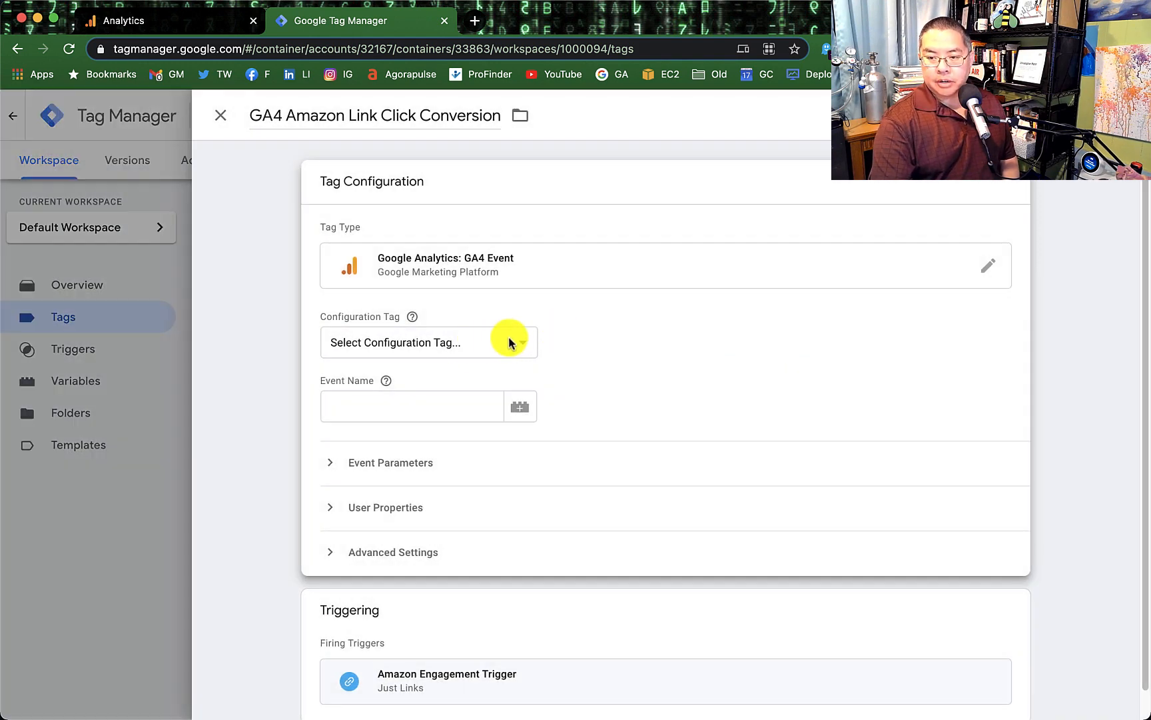
pyautogui.click(518, 341)
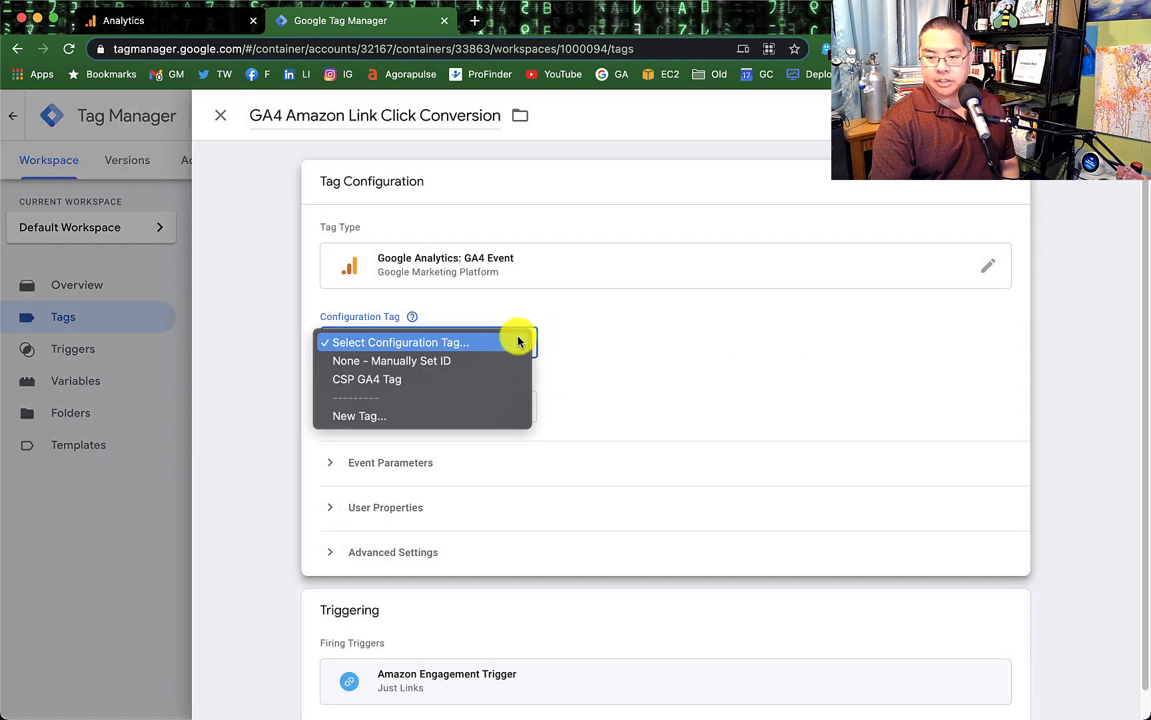
pyautogui.press('Escape')
pyautogui.click(460, 377)
pyautogui.click(423, 404)
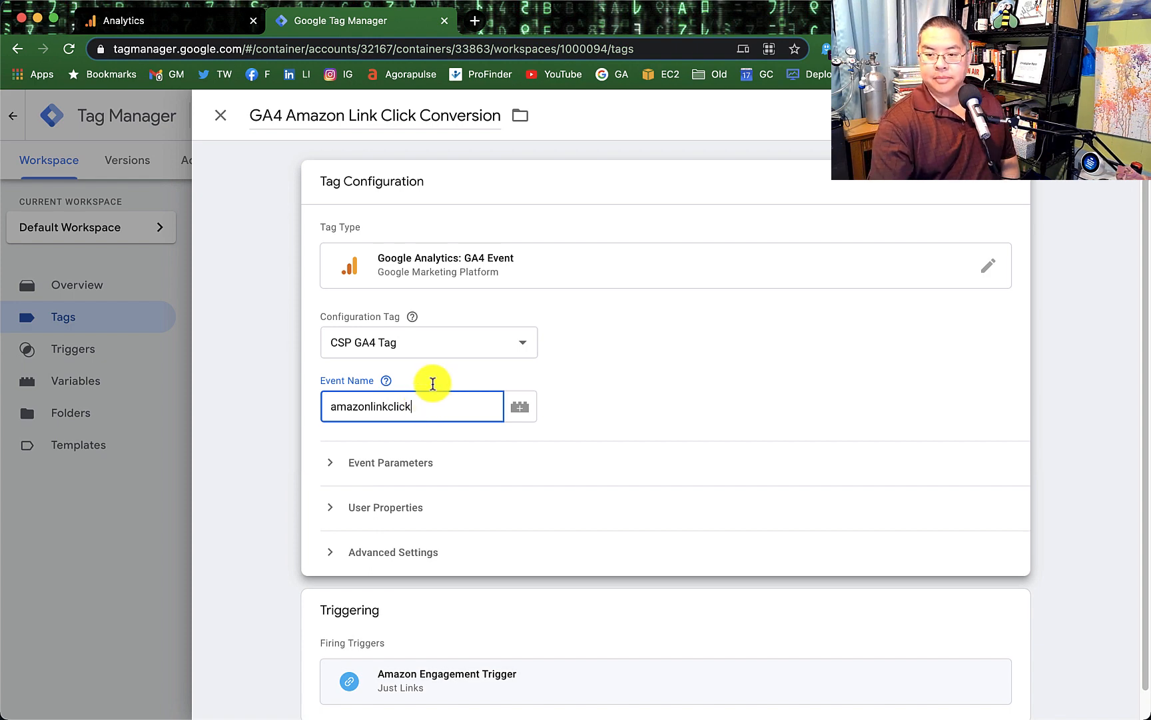
# Step: Add an event parameter named value with the value 1 to the GA4 event tag
pyautogui.click(372, 463)
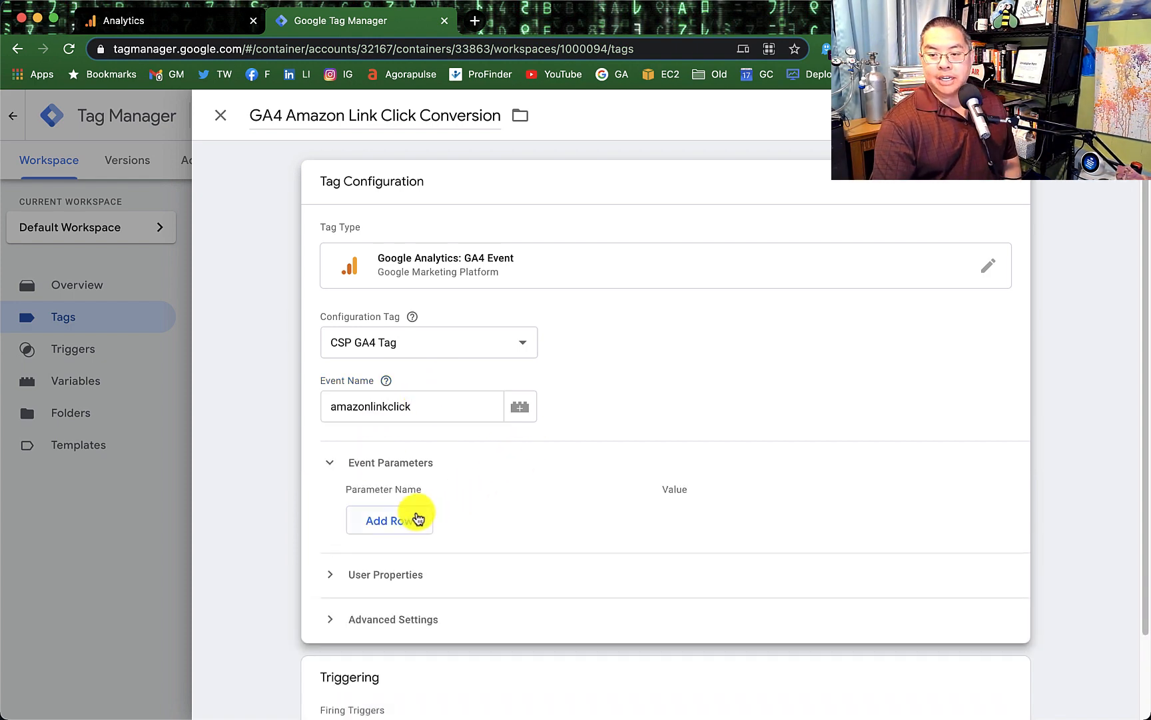
pyautogui.click(417, 520)
pyautogui.click(423, 507)
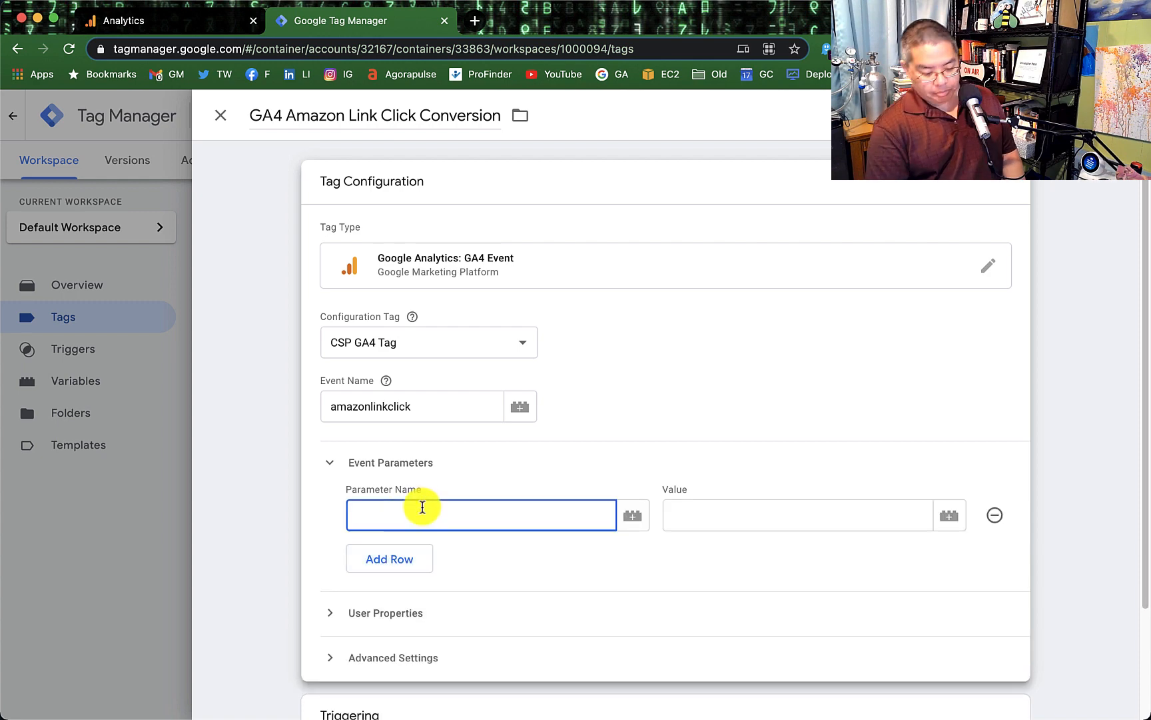
pyautogui.write('value')
pyautogui.click(749, 523)
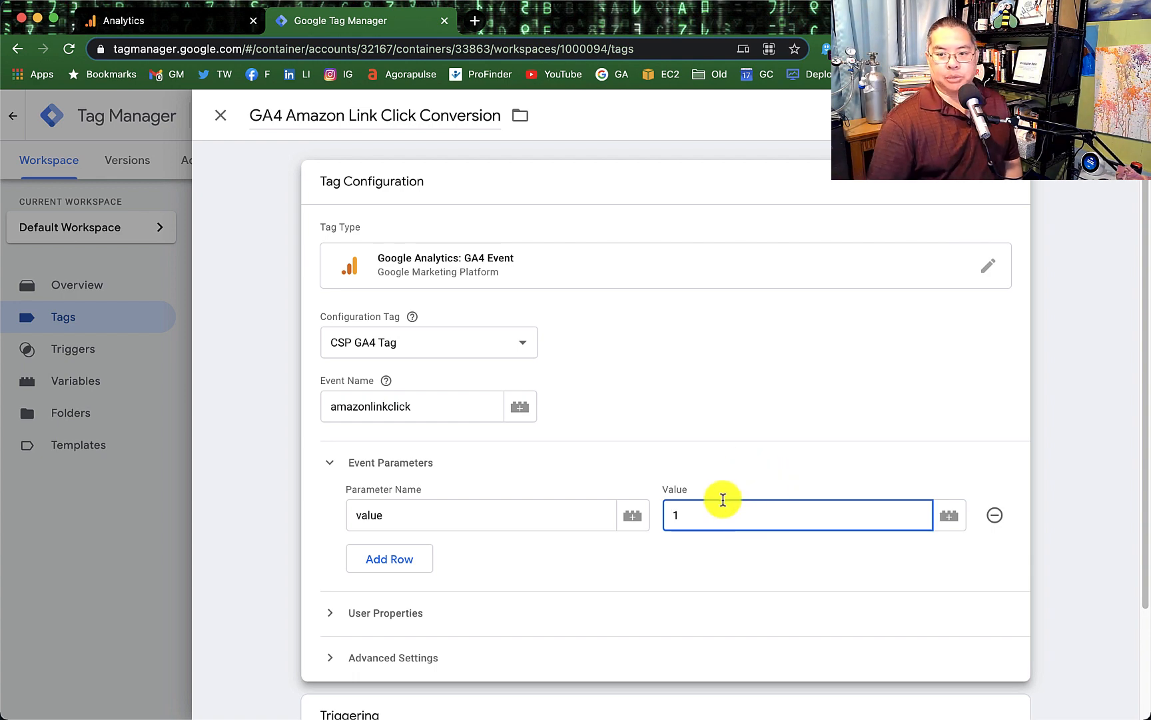
pyautogui.click(415, 599)
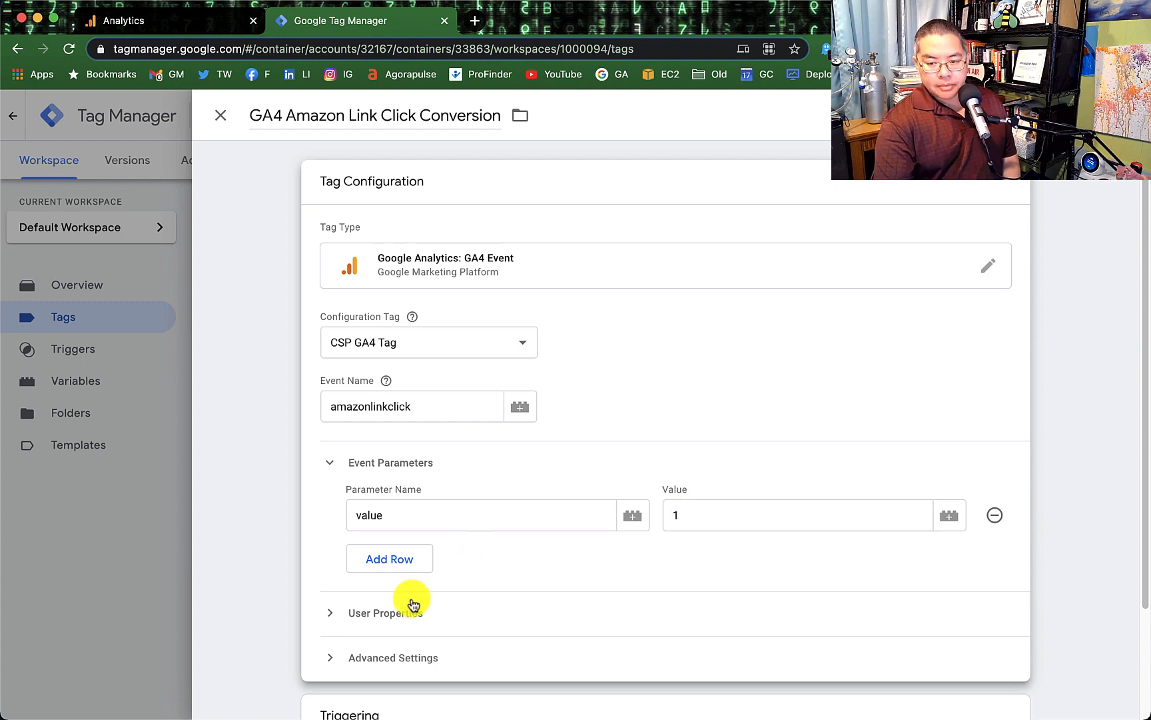
# Step: Review the User Properties and Advanced Settings of the GA4 Amazon Link Click Conversion tag, leaving their defaults, and save the tag
pyautogui.scroll(-2, 493, 553)
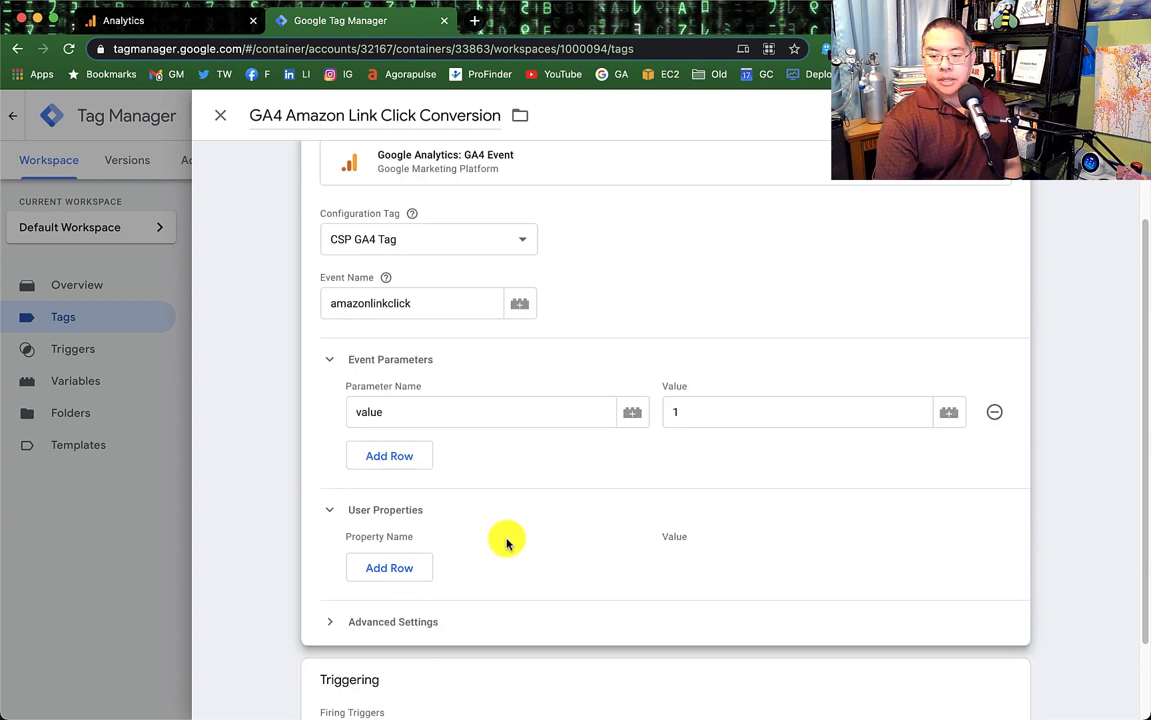
pyautogui.click(370, 622)
pyautogui.scroll(-4, 543, 548)
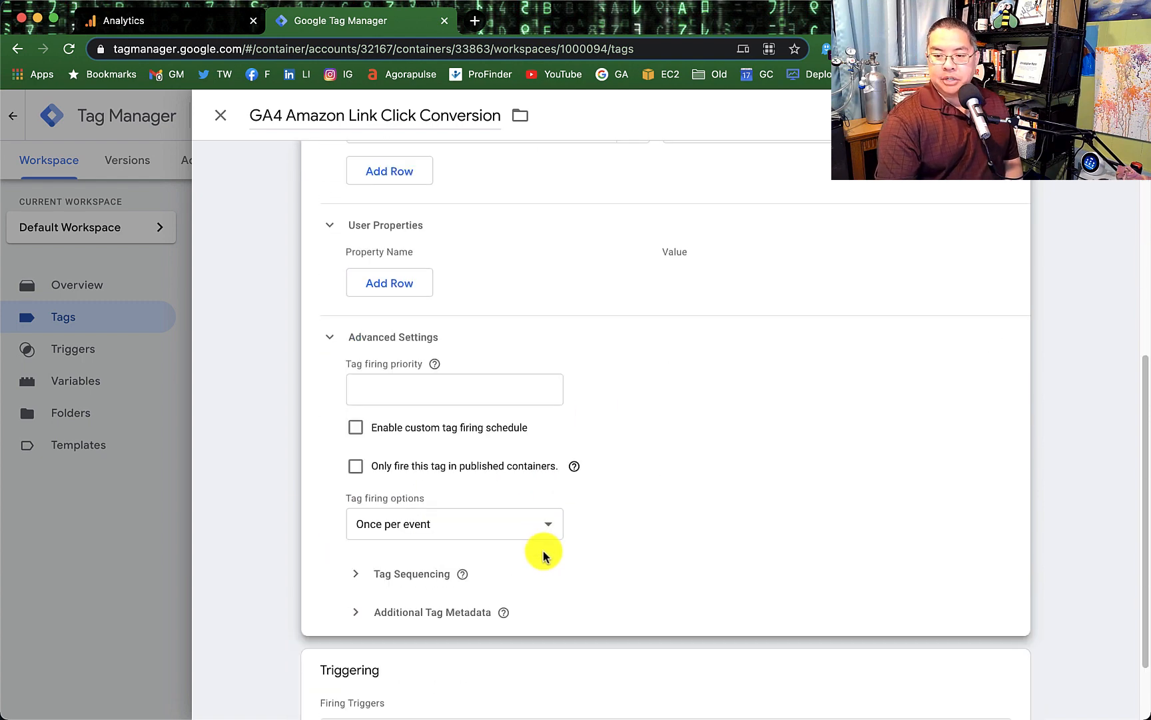
pyautogui.scroll(6, 545, 565)
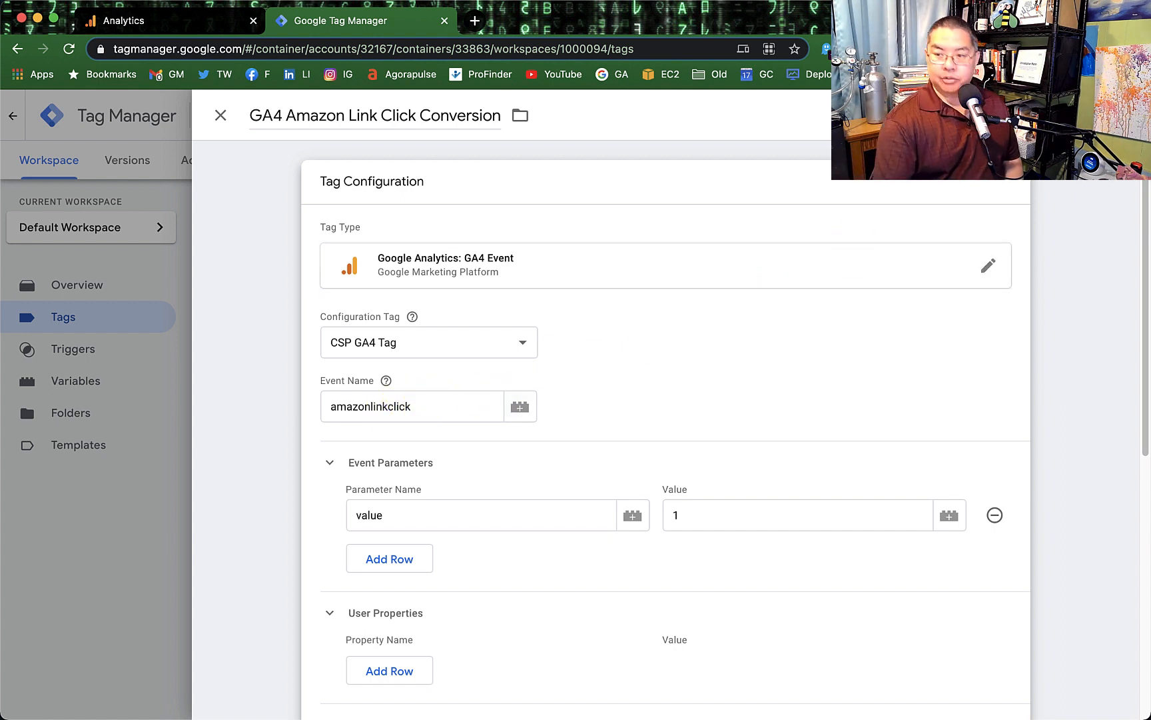
pyautogui.click(1086, 116)
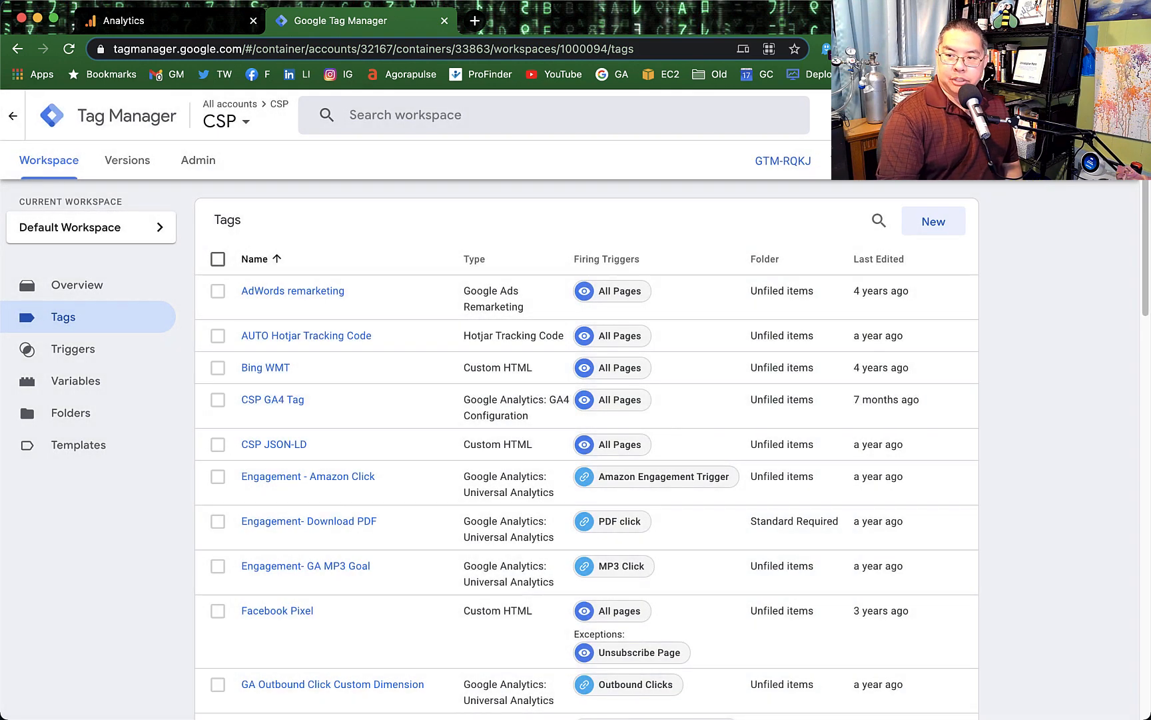
# Step: Submit and publish the workspace changes as a new container version without a name or description
pyautogui.click(1092, 160)
pyautogui.click(1092, 116)
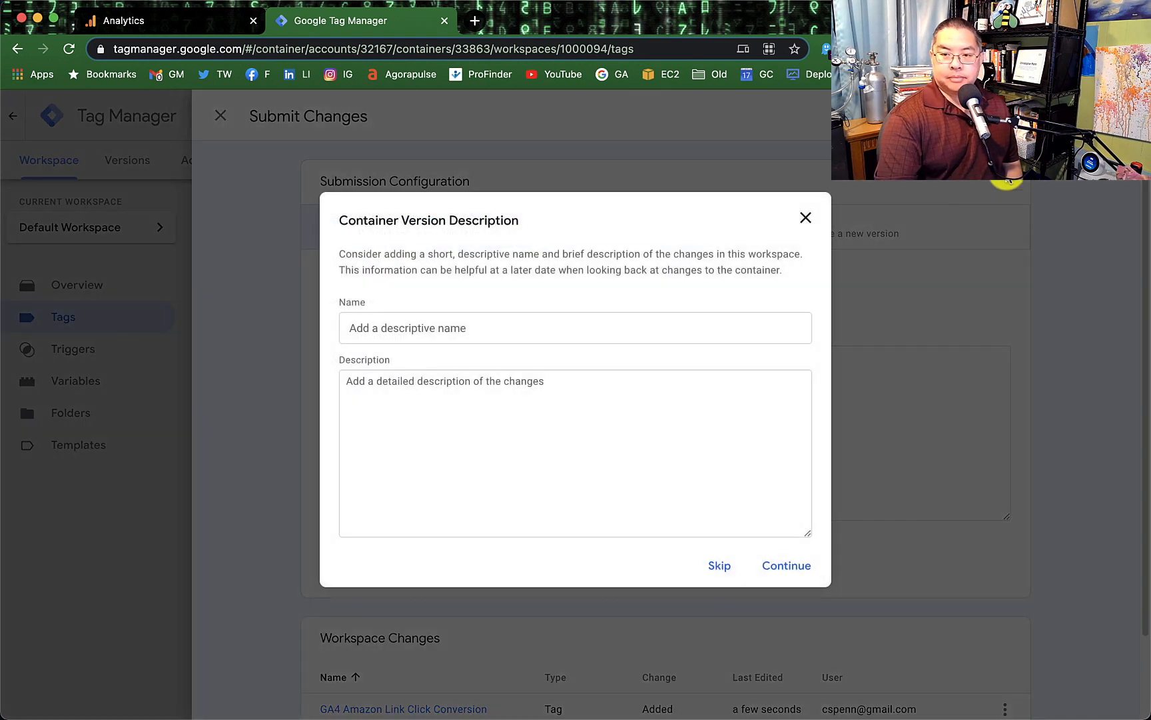
pyautogui.click(768, 566)
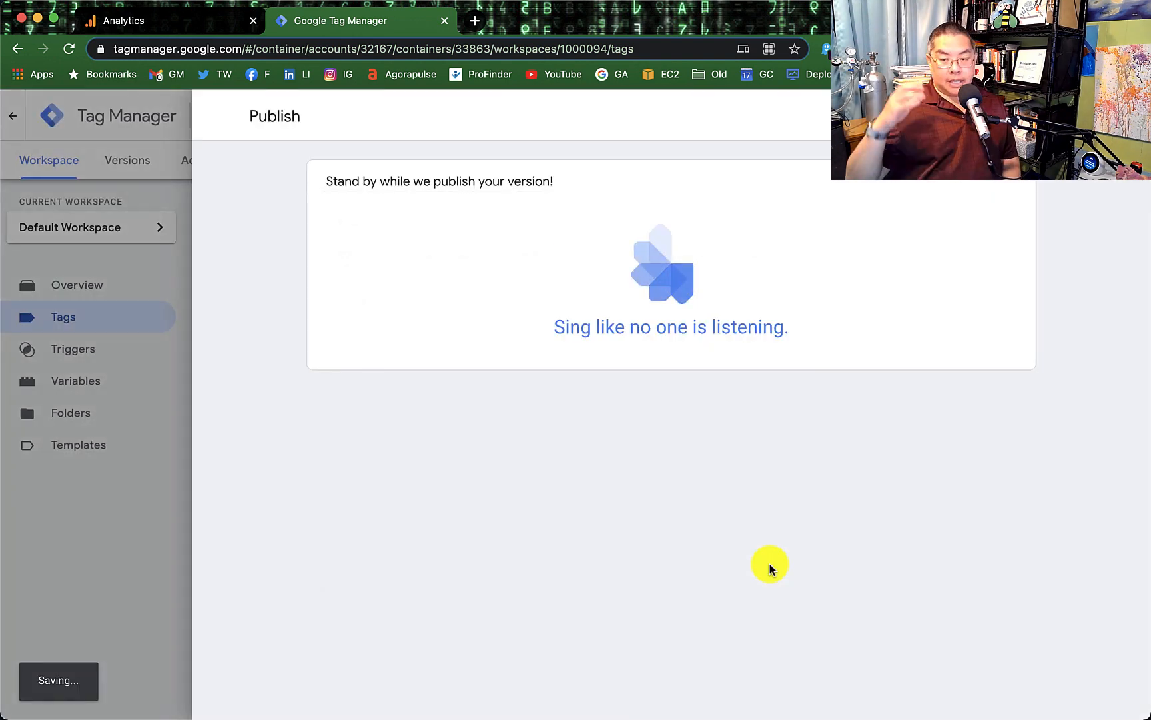